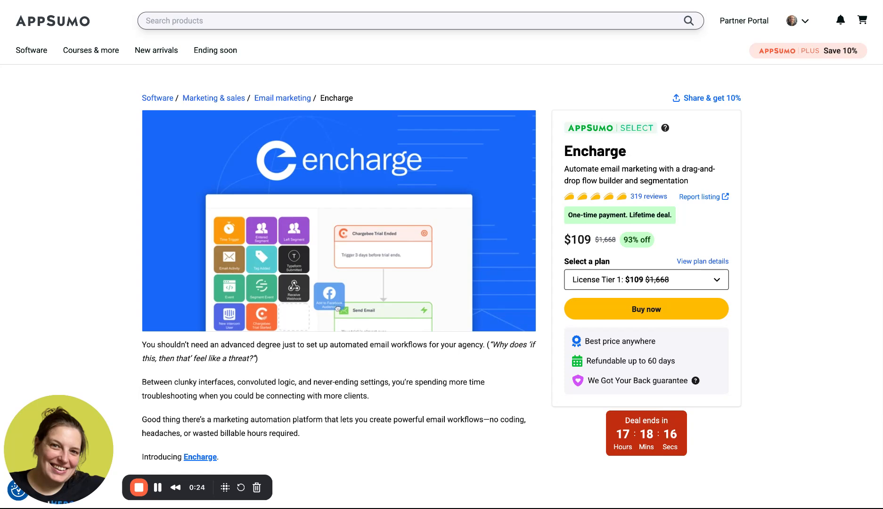
# Examine the Encharge deal page and compare the prices, subscriber limits and features of License Tiers 1 to 6.
pyautogui.scroll(-20, 338, 308)
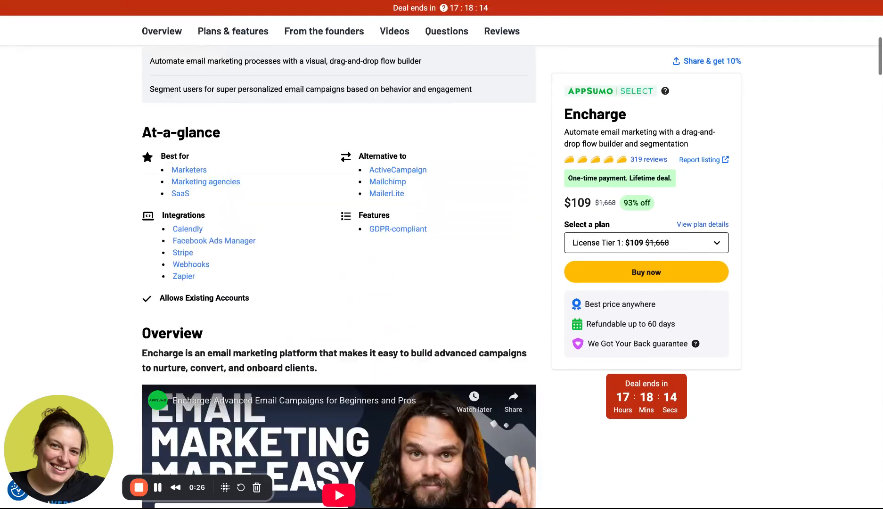
pyautogui.scroll(-10, 434, 182)
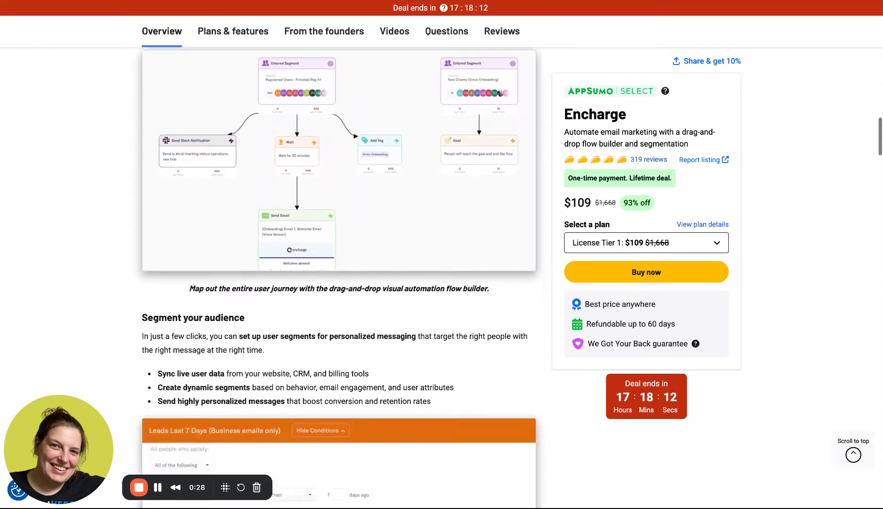
pyautogui.scroll(-20, 434, 182)
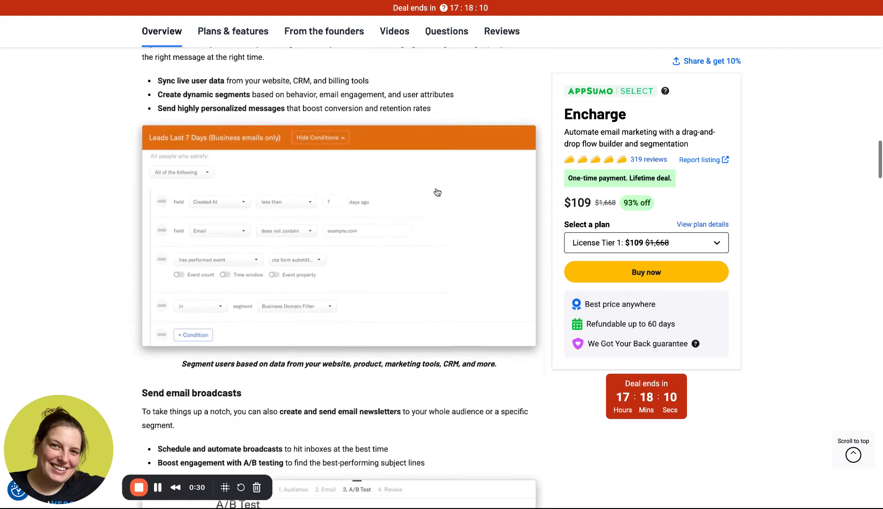
pyautogui.scroll(-6, 436, 191)
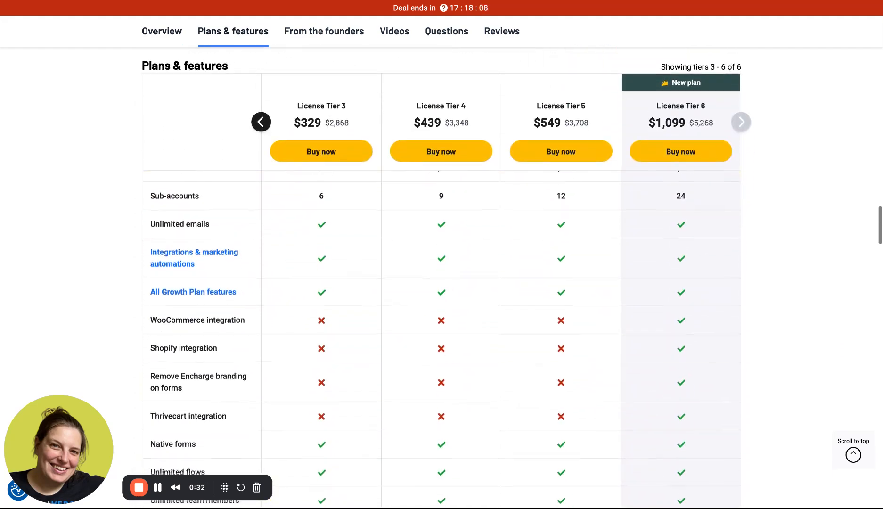
pyautogui.click(259, 128)
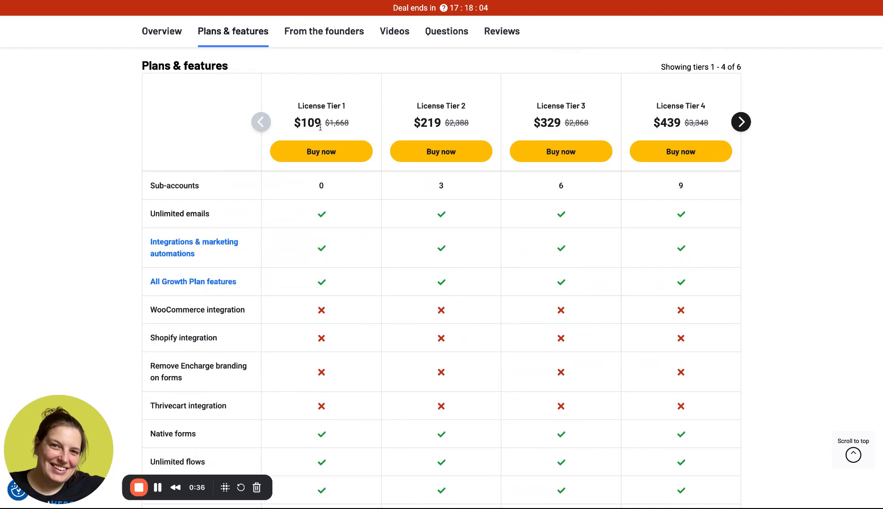
pyautogui.scroll(3, 325, 205)
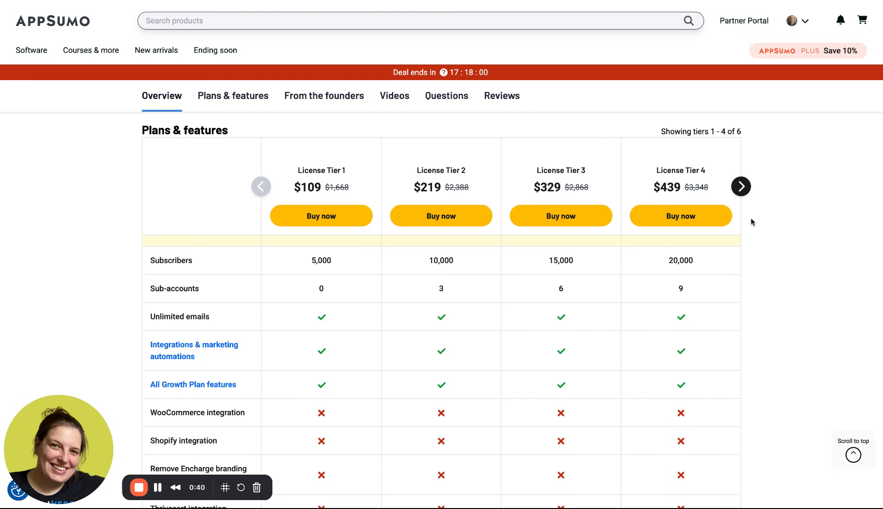
pyautogui.click(742, 188)
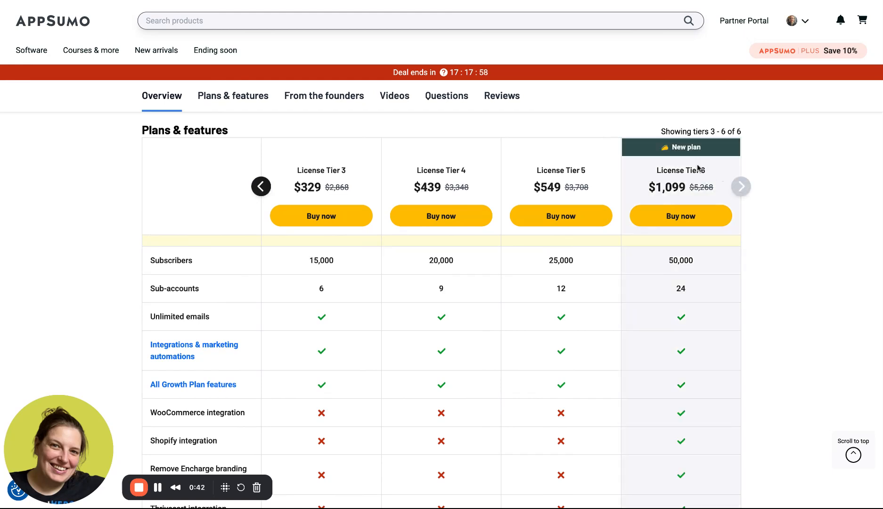
pyautogui.scroll(-2, 696, 315)
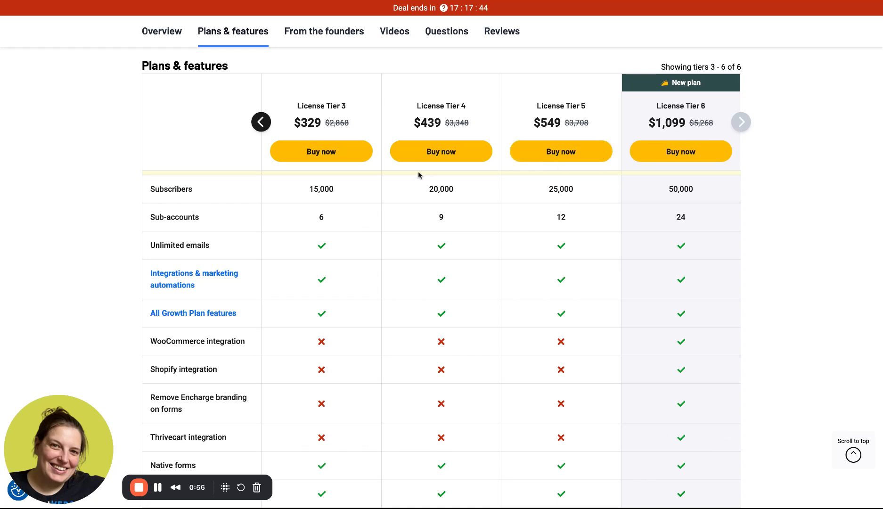
pyautogui.click(262, 122)
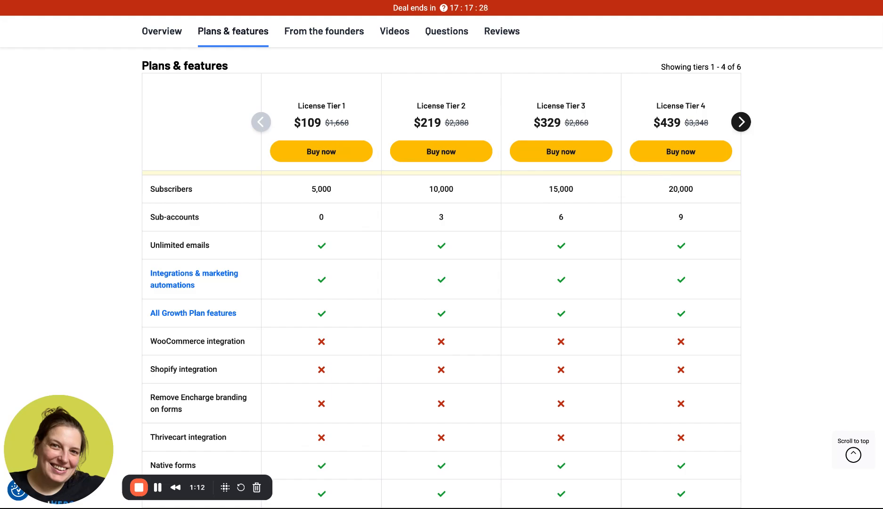
pyautogui.scroll(15, 362, 229)
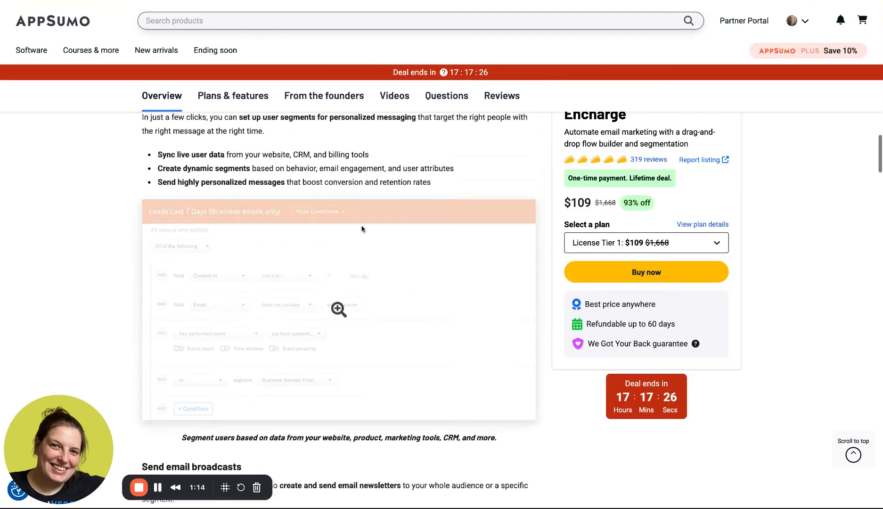
pyautogui.scroll(-12, 362, 230)
pyautogui.scroll(2, 362, 229)
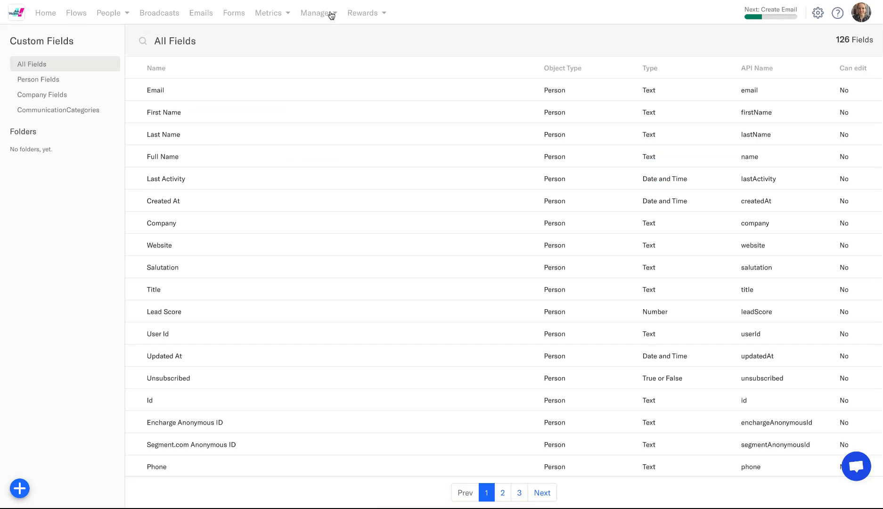
# In Encharge, create a yellow folder named Course Purchases for the custom fields.
pyautogui.click(330, 14)
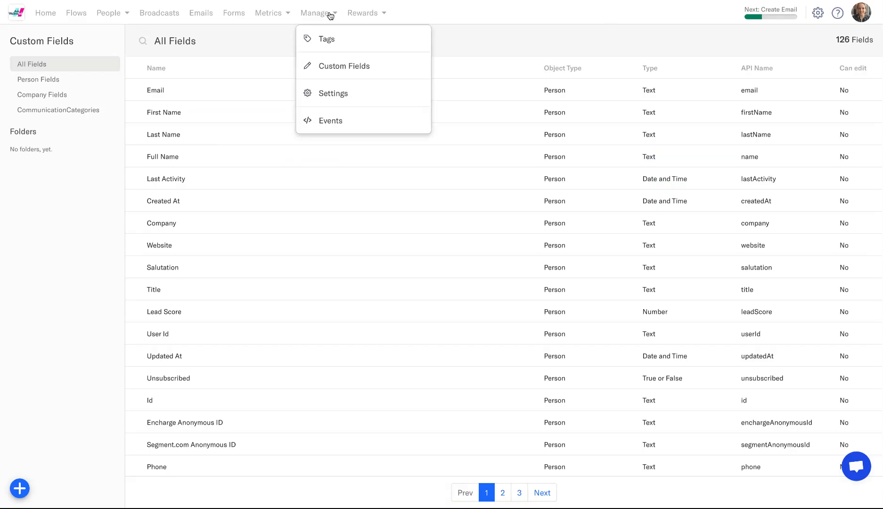
pyautogui.click(338, 66)
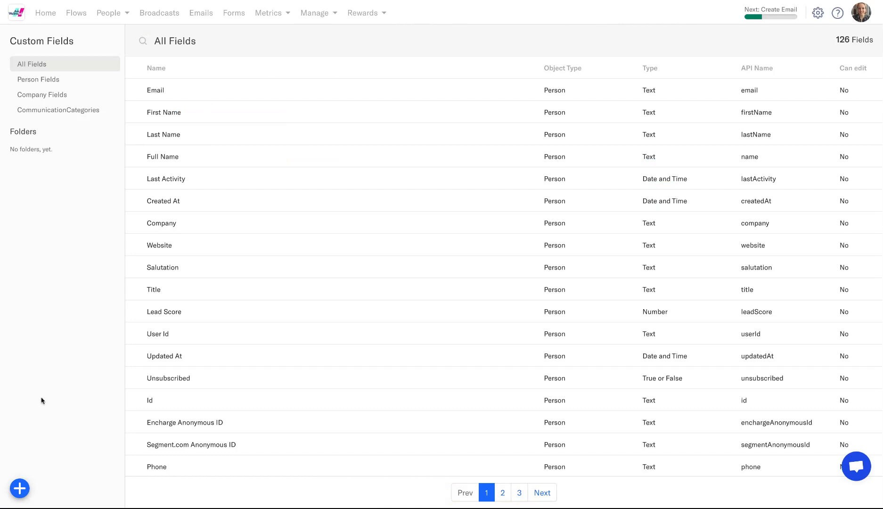
pyautogui.click(25, 492)
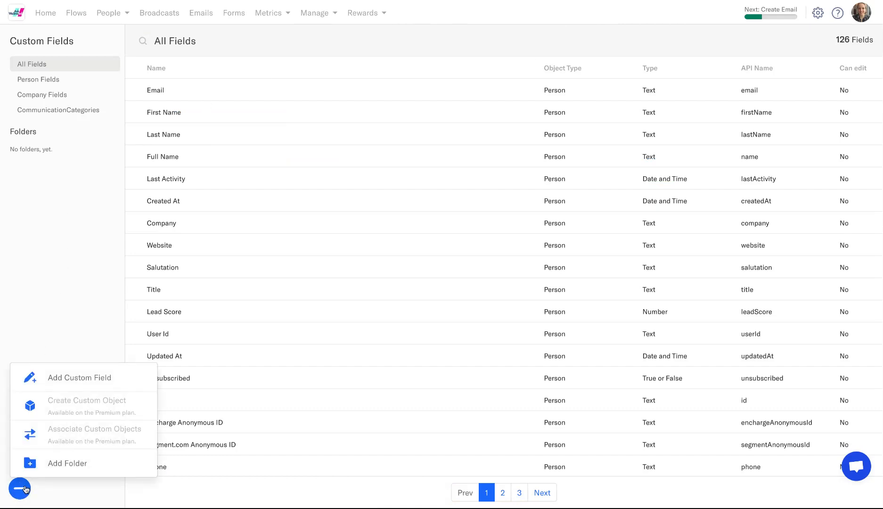
pyautogui.click(65, 464)
pyautogui.tripleClick(377, 93)
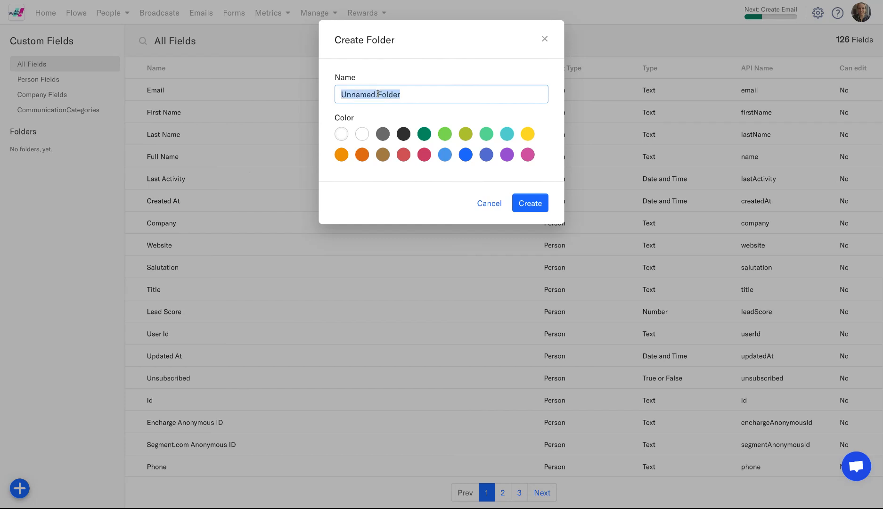
pyautogui.write('Course Purcha')
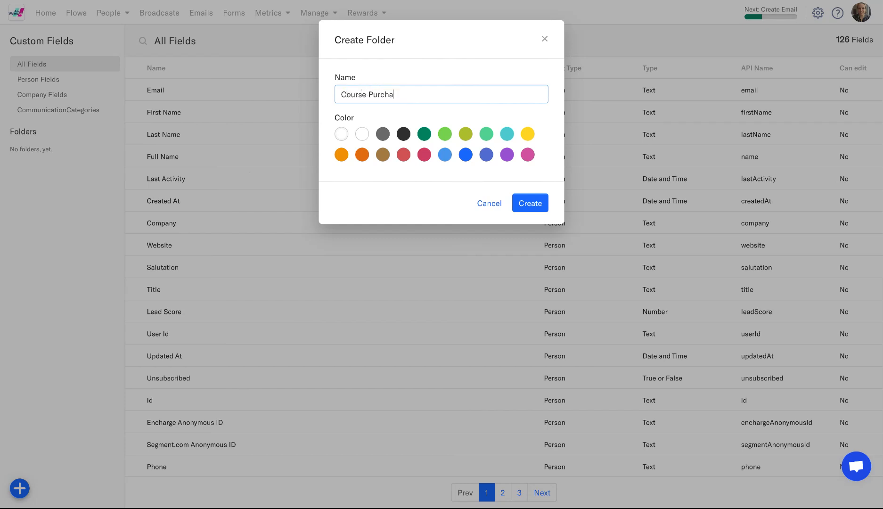
pyautogui.write('ses')
pyautogui.click(528, 134)
pyautogui.click(530, 208)
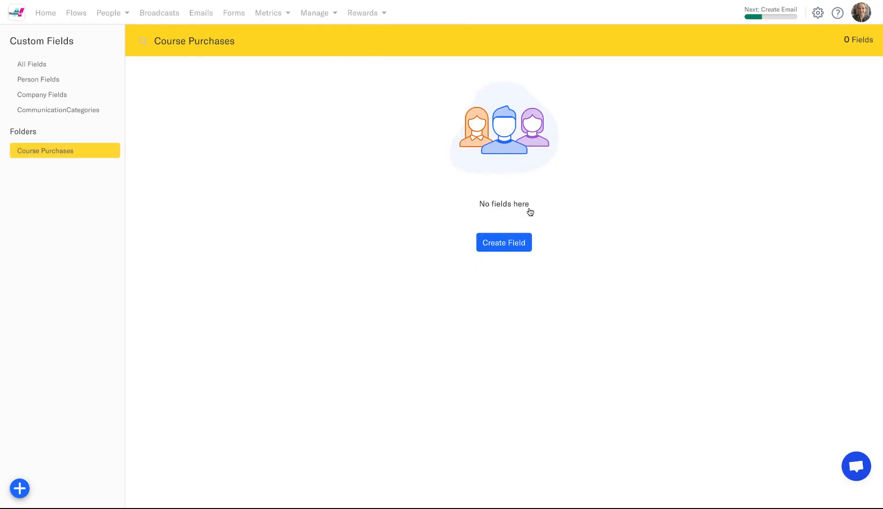
# Create a custom field named Course A in the Course Purchases folder, with object type Person and type Text.
pyautogui.click(501, 245)
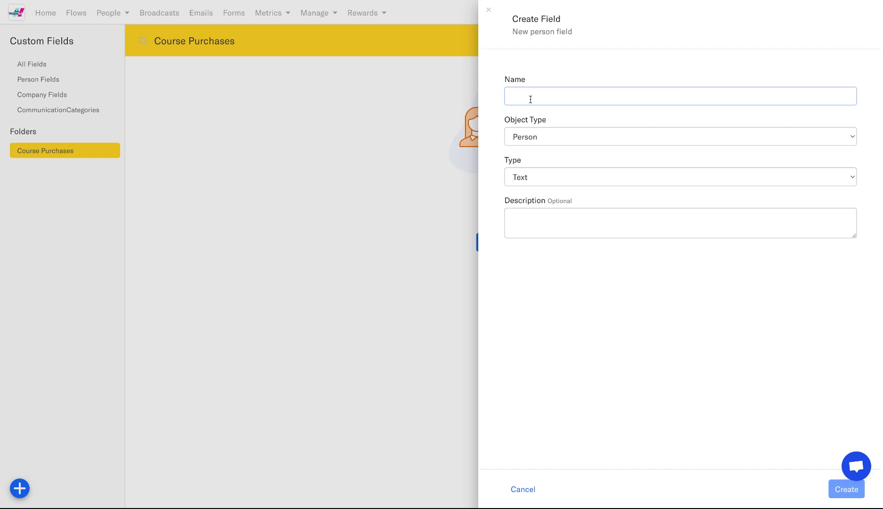
pyautogui.write('Course A')
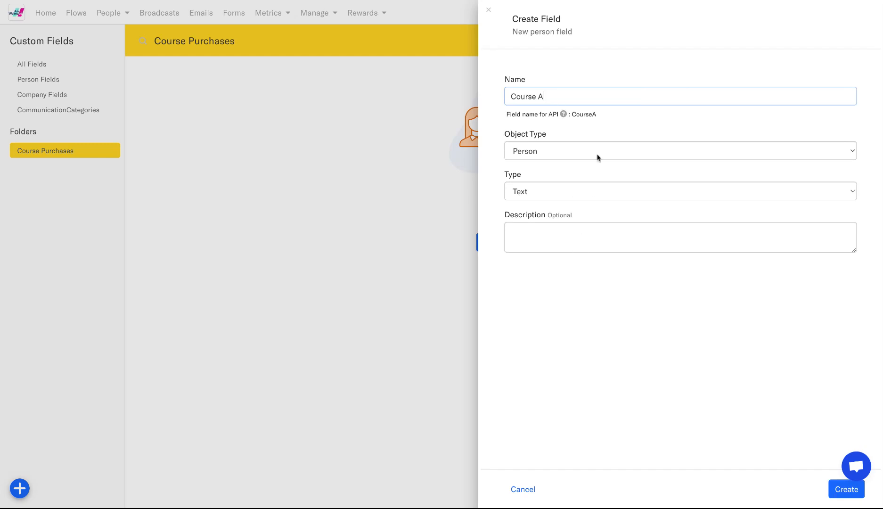
pyautogui.click(840, 490)
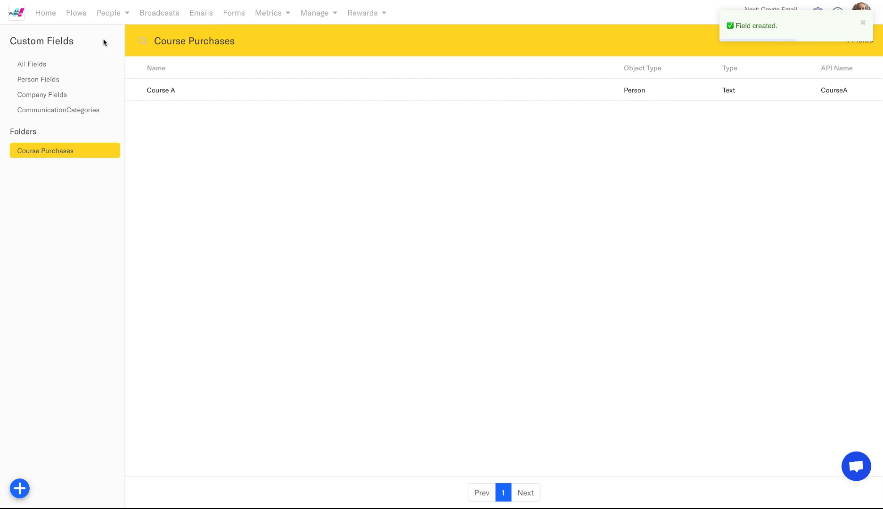
# Create a yellow folder named Course Purchase Automations for the flows.
pyautogui.click(76, 13)
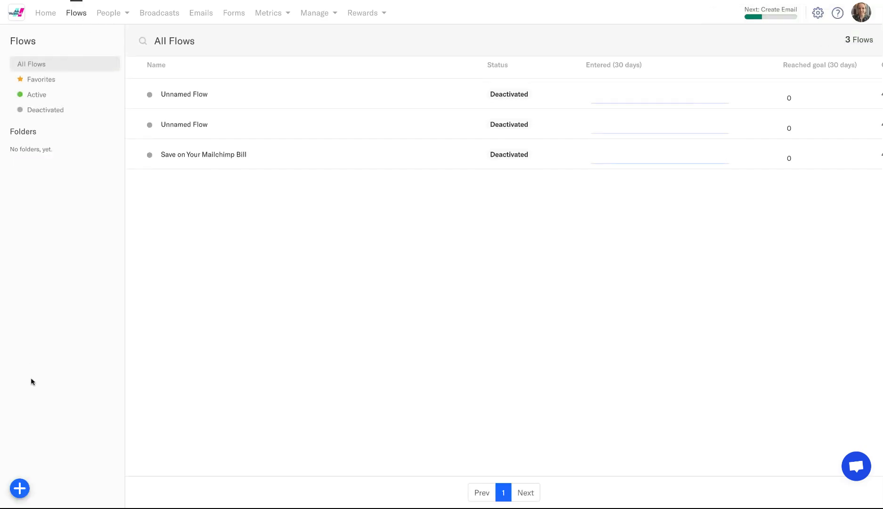
pyautogui.click(19, 490)
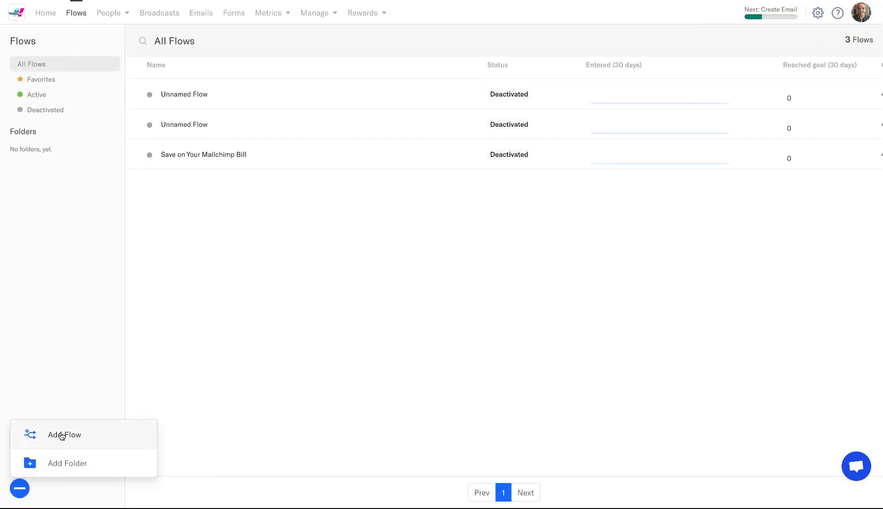
pyautogui.click(61, 468)
pyautogui.tripleClick(355, 94)
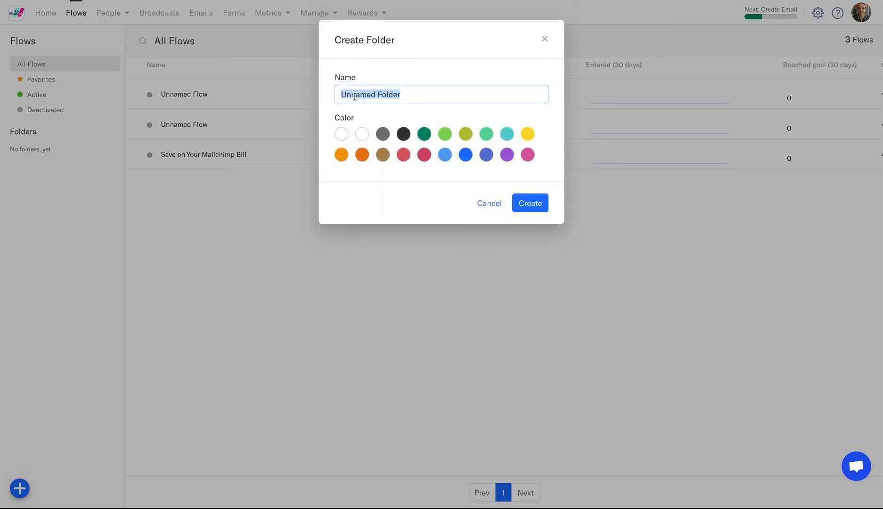
pyautogui.write('Course Pru')
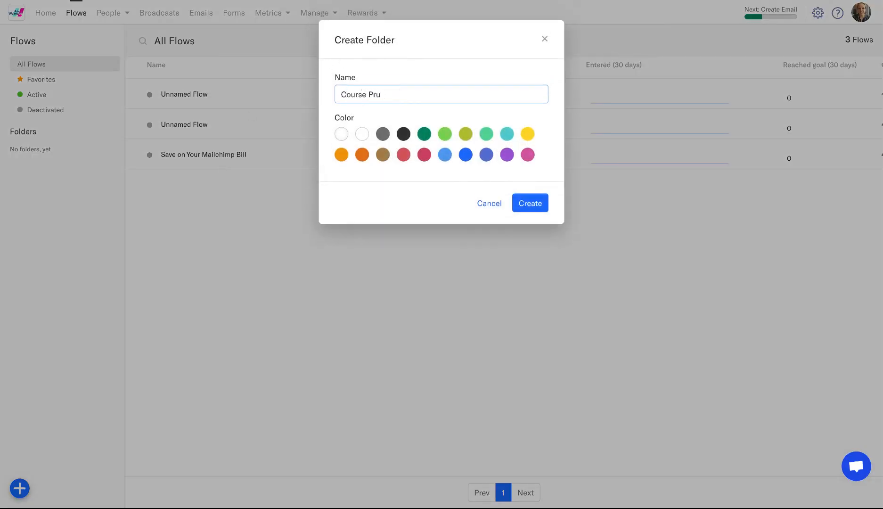
pyautogui.write('cchase Automations')
pyautogui.click(528, 134)
pyautogui.click(530, 203)
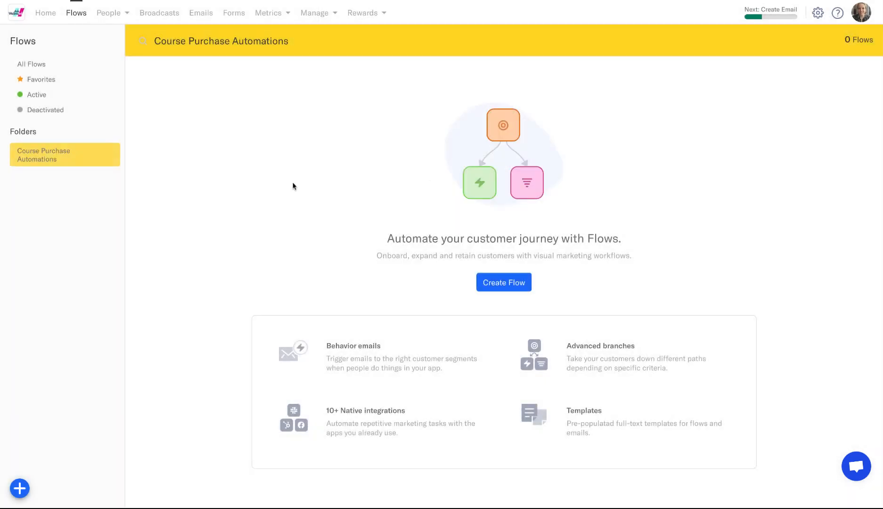
# Create a new flow in the Course Purchase Automations folder and place a Field Changed trigger on its canvas.
pyautogui.click(510, 285)
pyautogui.click(191, 104)
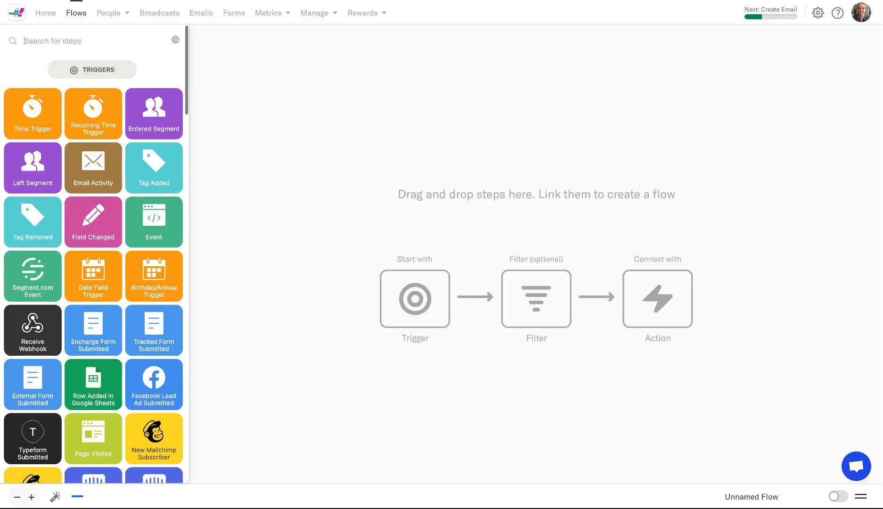
pyautogui.scroll(-3, 136, 204)
pyautogui.scroll(2, 106, 41)
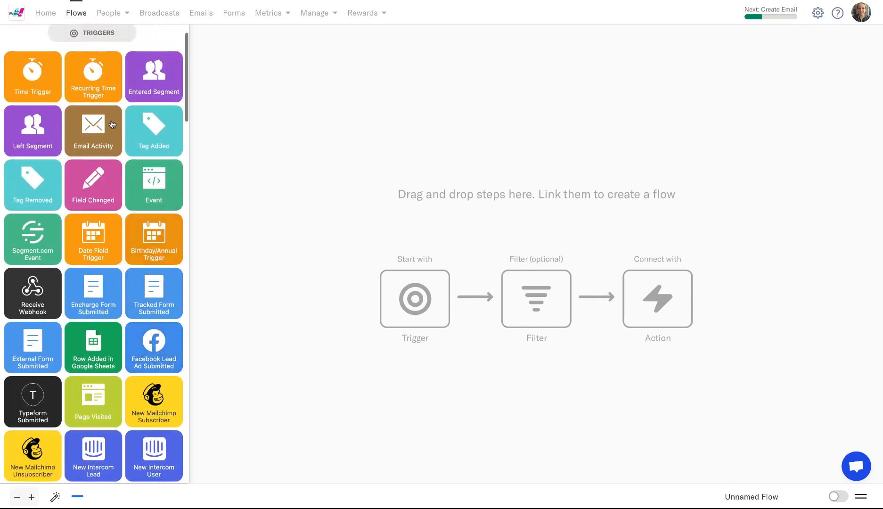
pyautogui.scroll(-5, 93, 142)
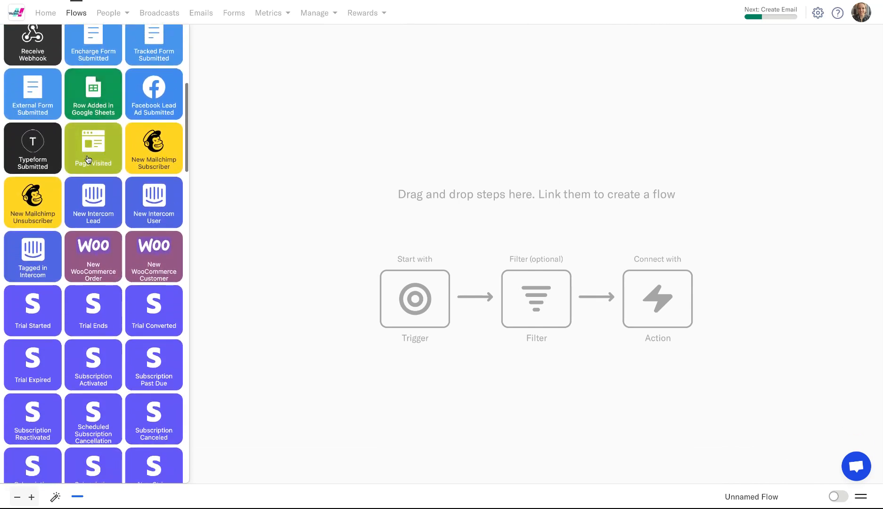
pyautogui.scroll(-15, 94, 254)
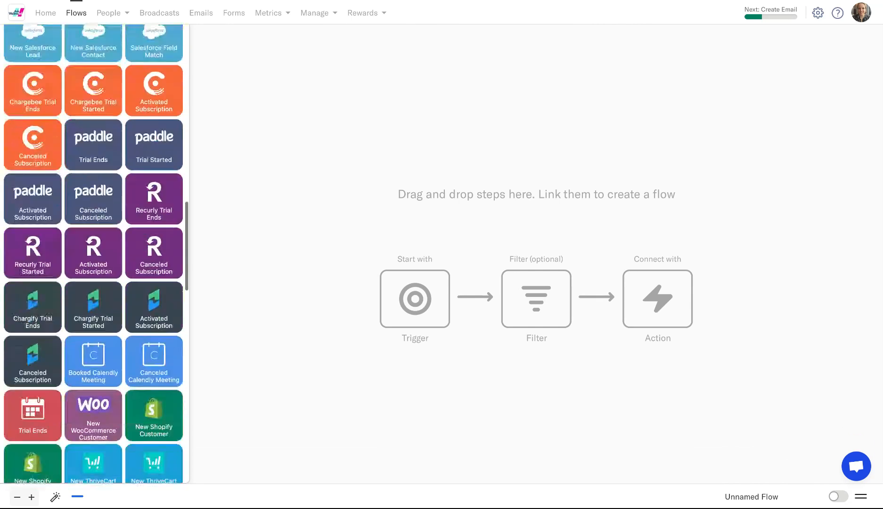
pyautogui.scroll(-3, 94, 255)
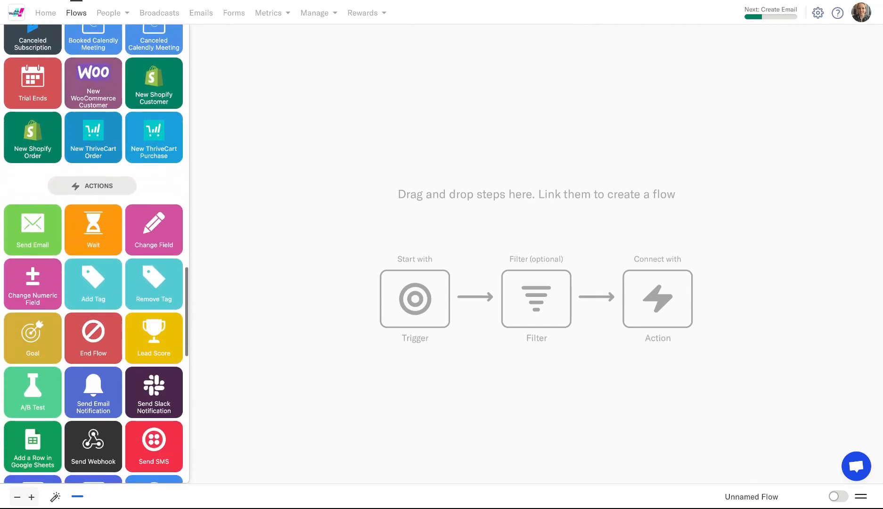
pyautogui.scroll(8, 146, 194)
pyautogui.scroll(15, 146, 194)
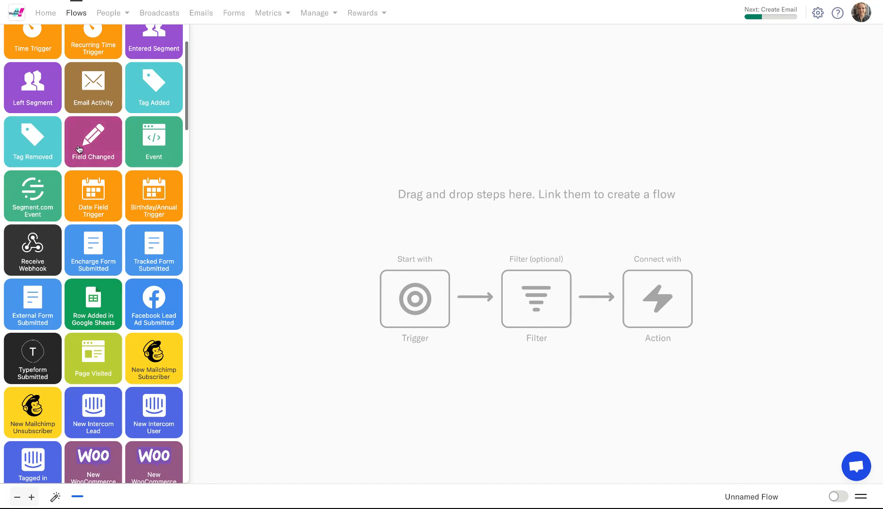
pyautogui.moveTo(79, 149); pyautogui.dragTo(477, 325)
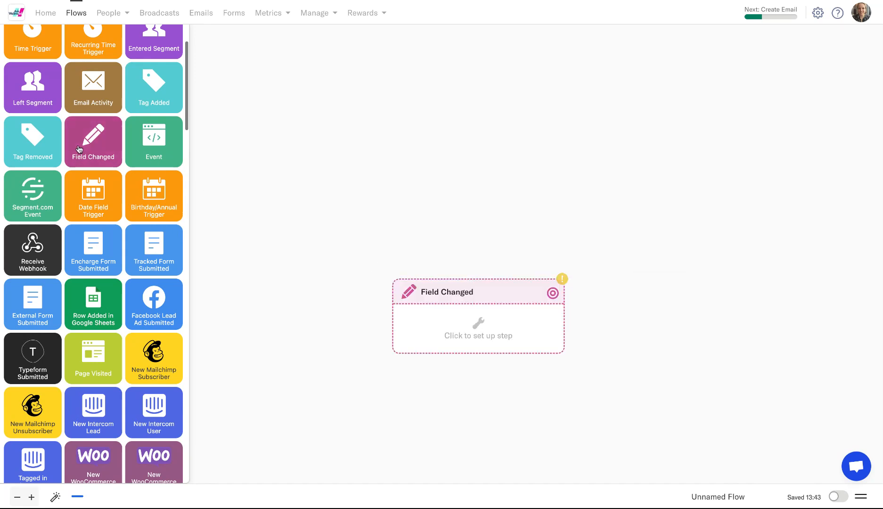
# Set the Field Changed trigger to fire on the Course A field and save it.
pyautogui.click(484, 328)
pyautogui.click(608, 113)
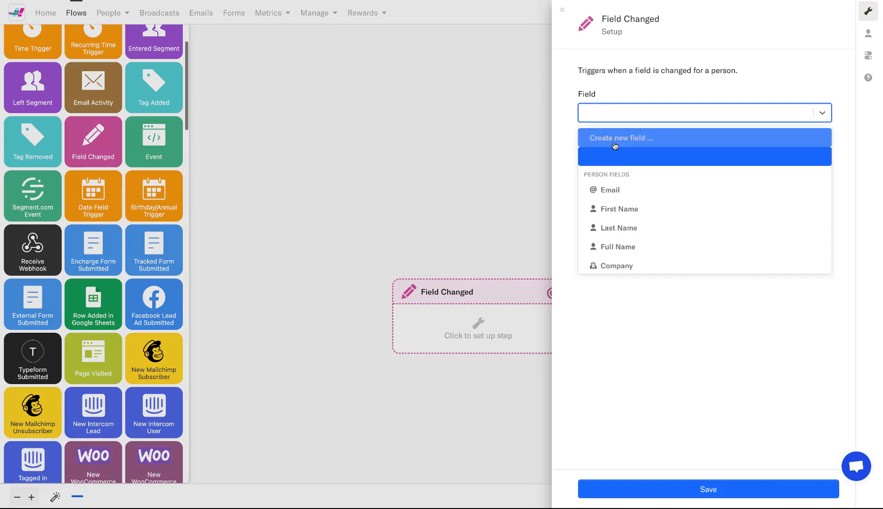
pyautogui.scroll(-15, 626, 204)
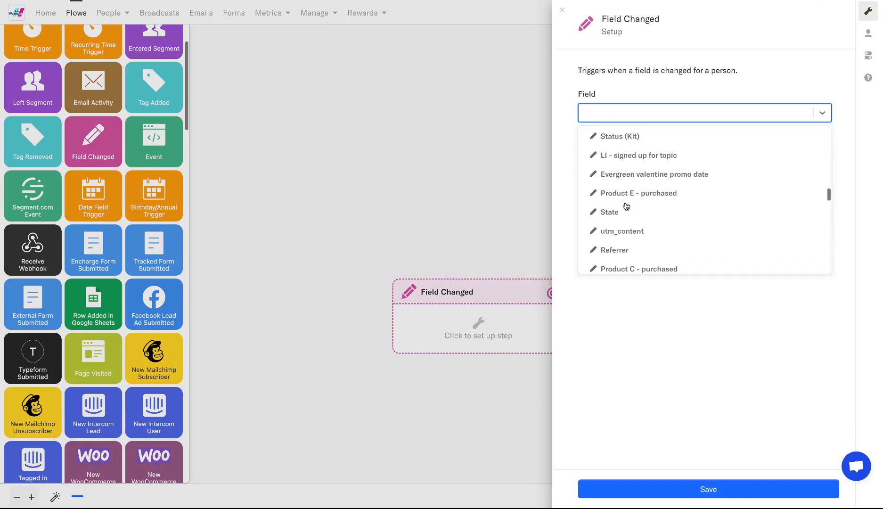
pyautogui.click(627, 240)
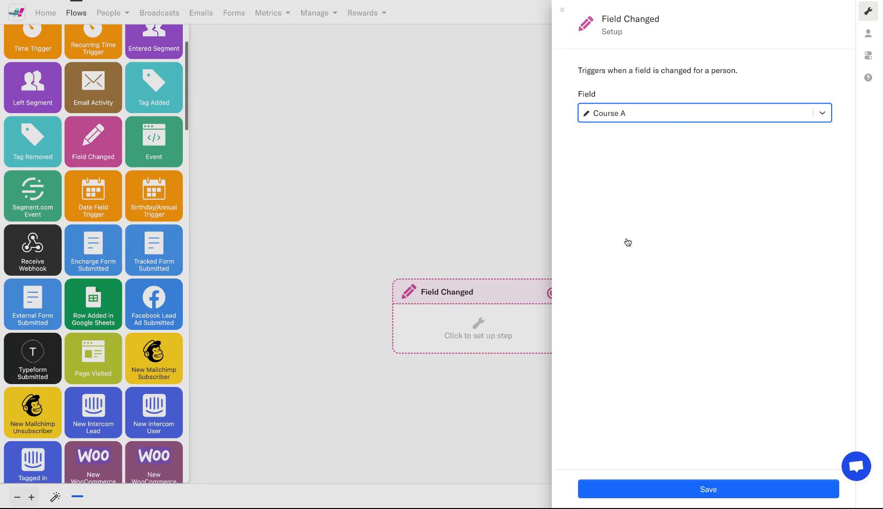
pyautogui.click(681, 490)
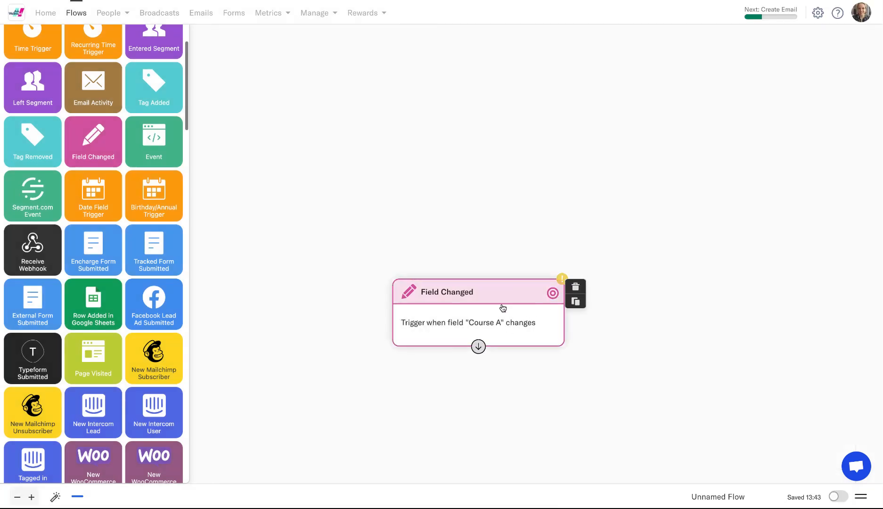
# Add a Send Email action to the canvas and connect the Field Changed trigger to it.
pyautogui.scroll(-7, 111, 204)
pyautogui.scroll(-15, 112, 204)
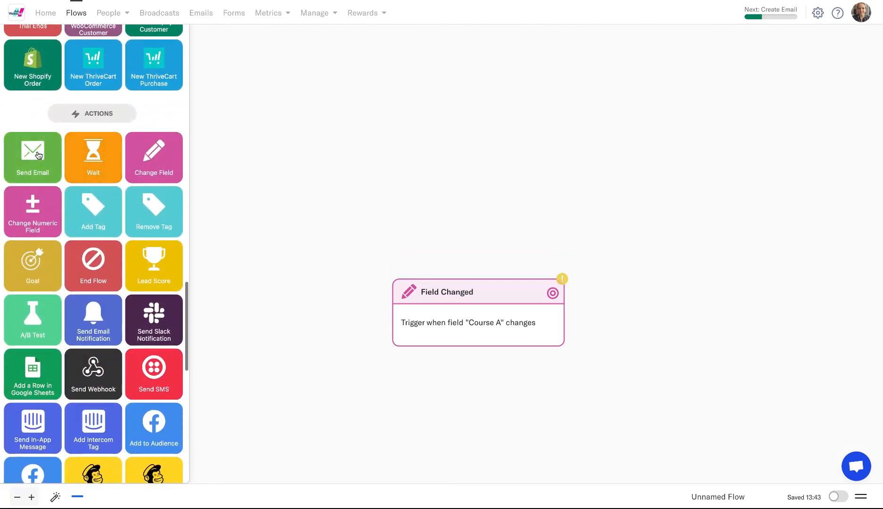
pyautogui.click(39, 155)
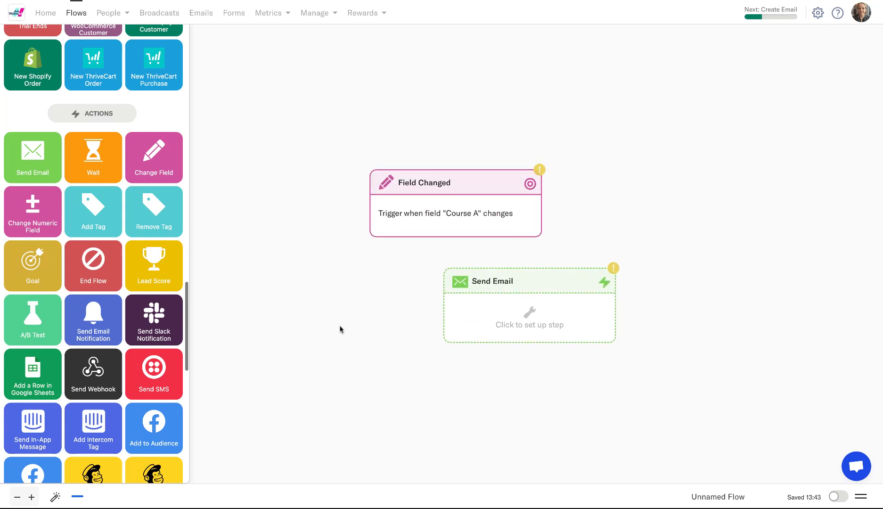
pyautogui.moveTo(430, 173)
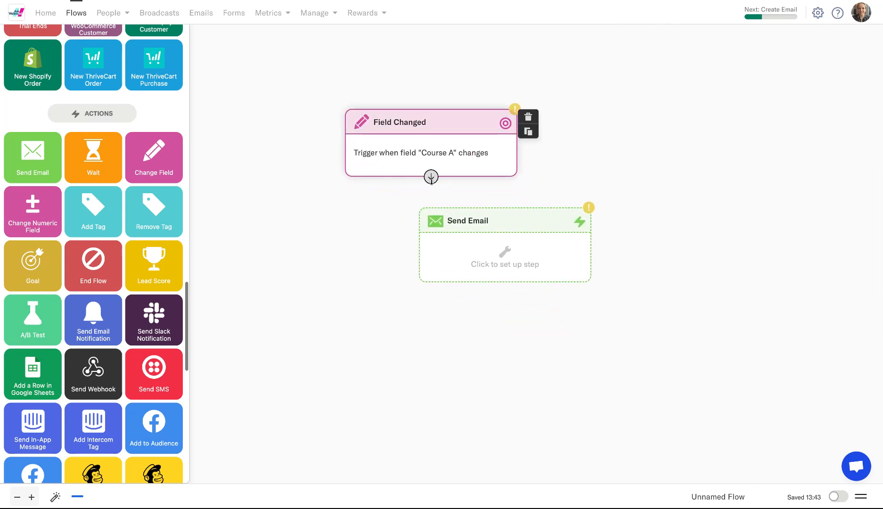
pyautogui.moveTo(431, 178); pyautogui.dragTo(479, 218)
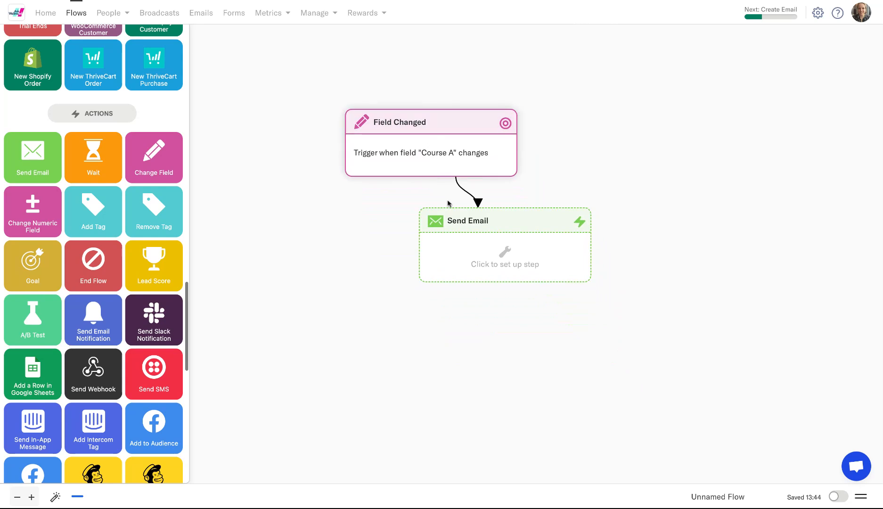
# Create a new email for the Send Email step with subject Welcome to Course A and the account's info address as sender.
pyautogui.click(506, 262)
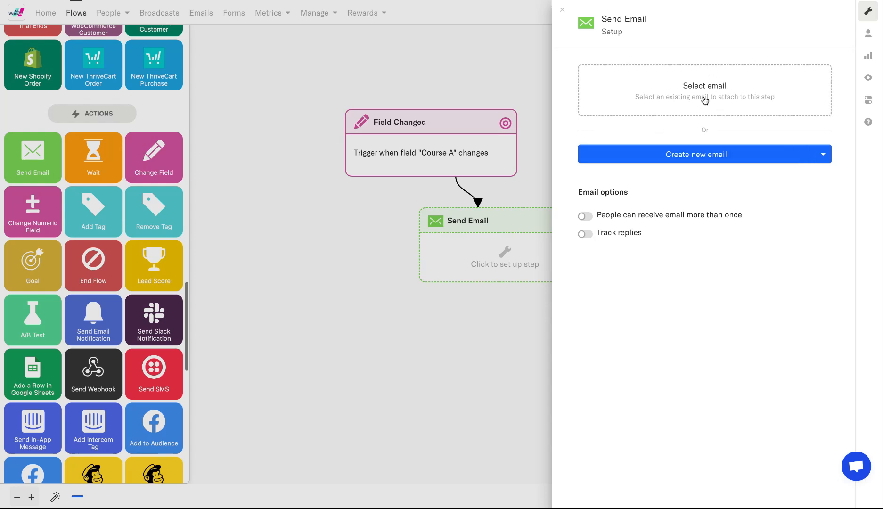
pyautogui.click(705, 159)
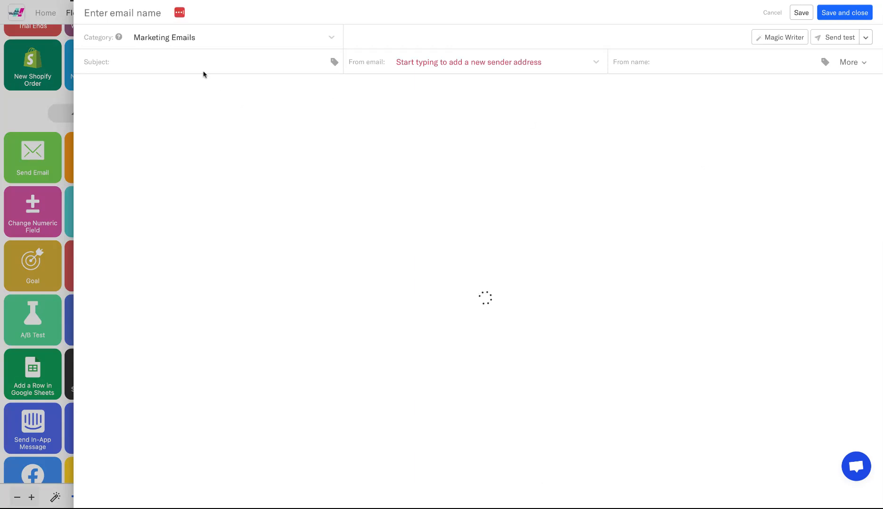
pyautogui.write('No Subjecte to cou')
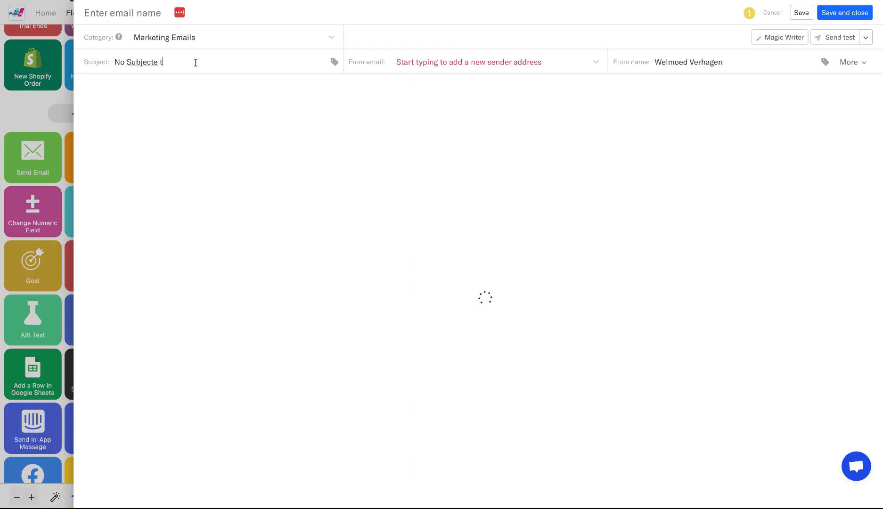
pyautogui.tripleClick(161, 58)
pyautogui.write('Wel')
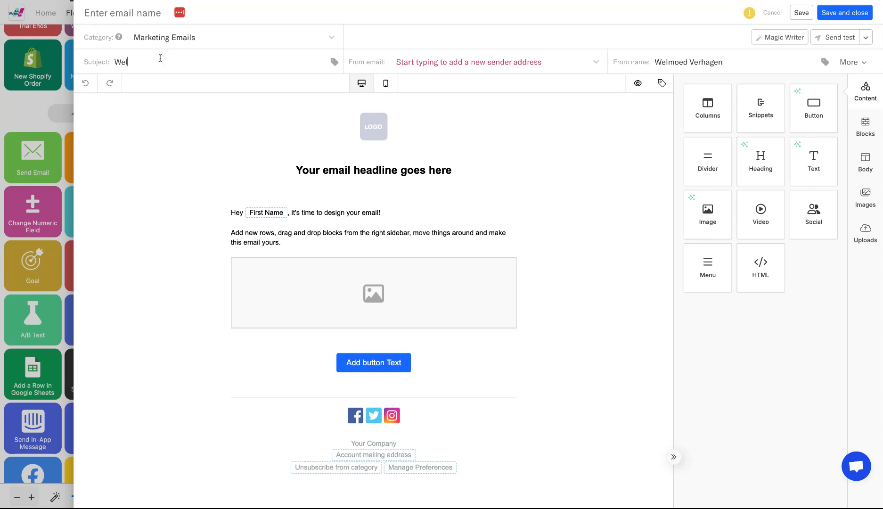
pyautogui.write('come to Course A')
pyautogui.click(430, 65)
pyautogui.click(433, 89)
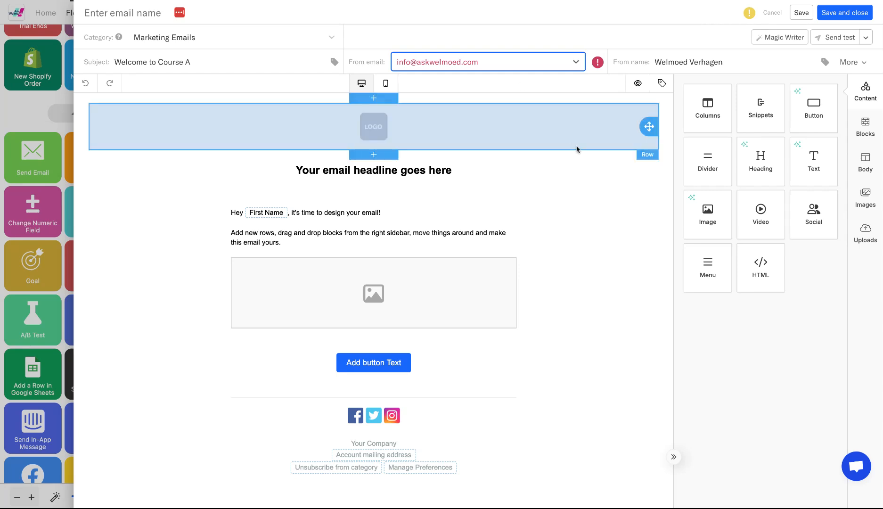
pyautogui.moveTo(598, 63)
# Save and close the email anyway, without setting a mailing address.
pyautogui.click(854, 13)
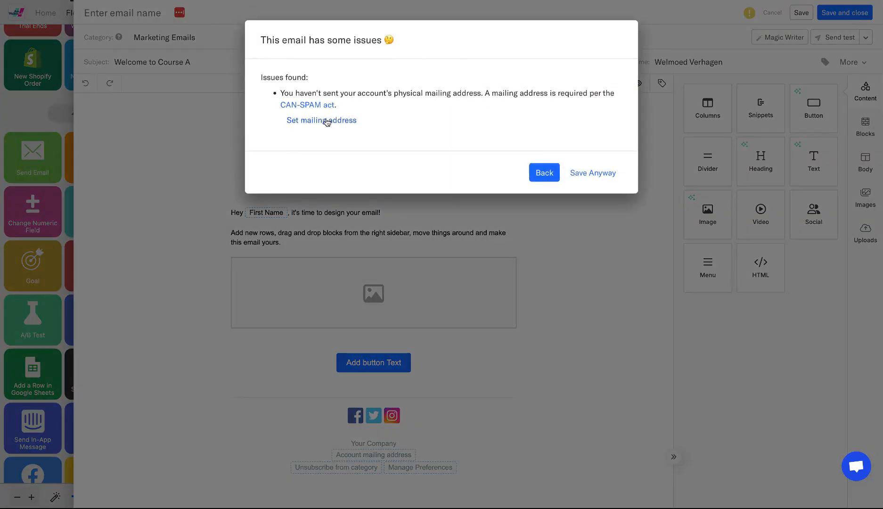
pyautogui.click(327, 120)
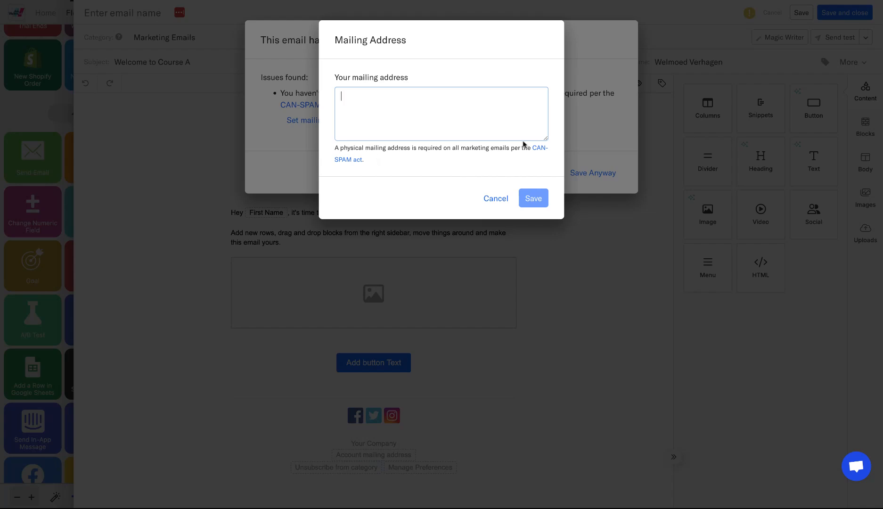
pyautogui.click(495, 198)
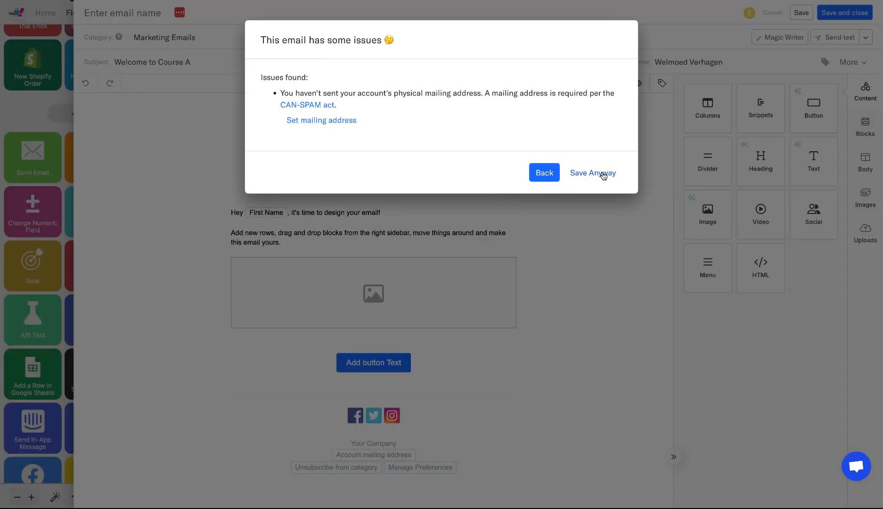
pyautogui.click(601, 174)
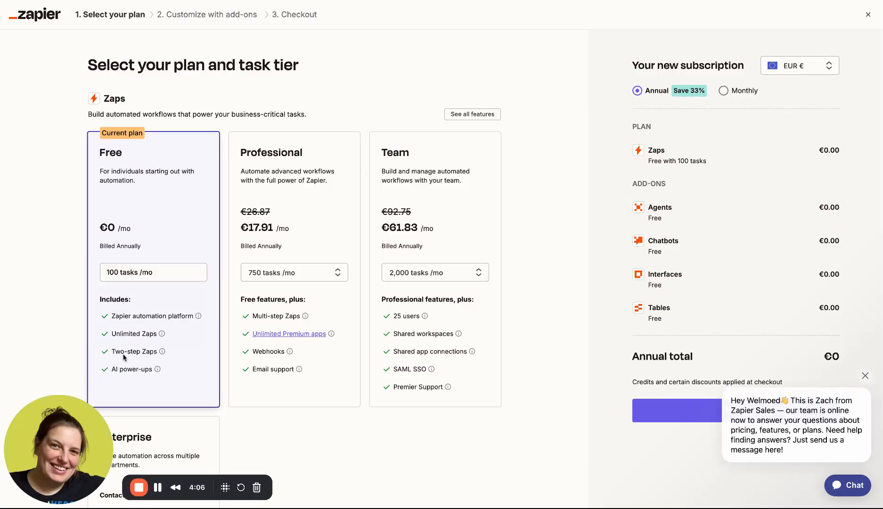
# In Zapier, review the plan features and the configuration of the ThriveCart Product Purchase and Encharge Add Tag steps.
pyautogui.moveTo(126, 356)
pyautogui.moveTo(257, 319)
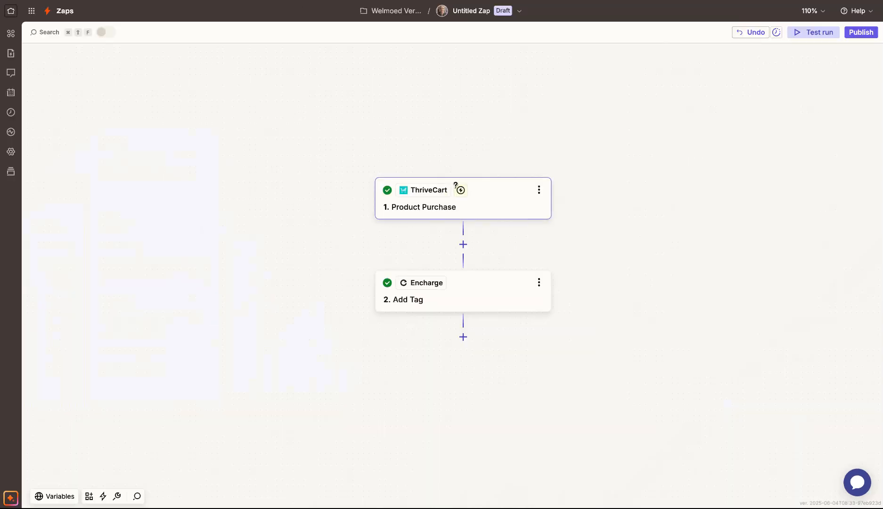
pyautogui.click(487, 201)
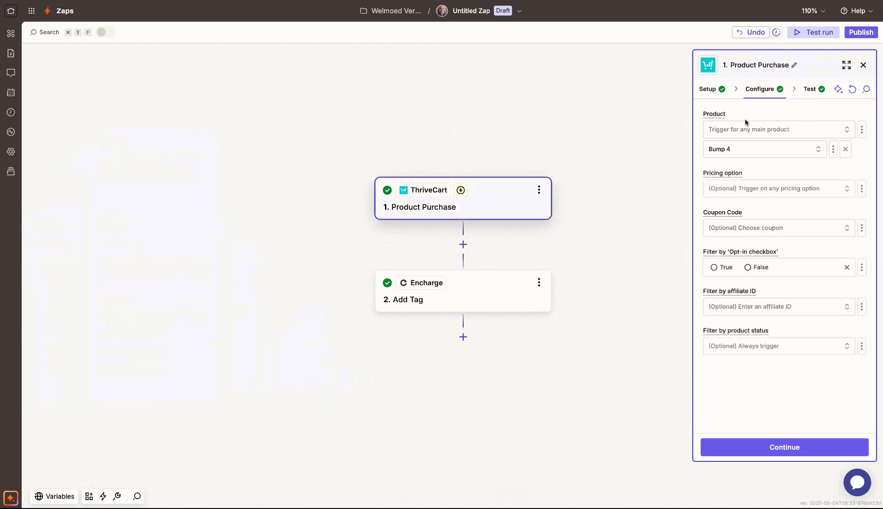
pyautogui.click(492, 298)
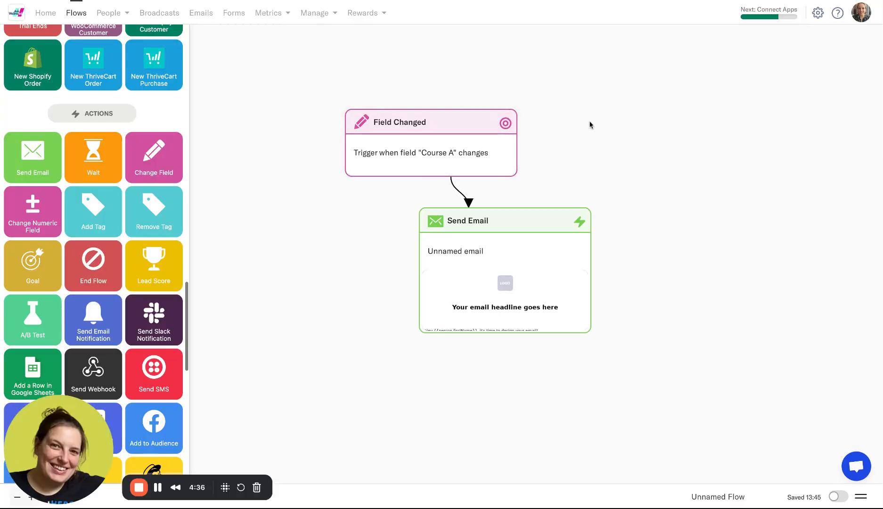
# In Encharge, place a Tag Added trigger on the flow canvas beside the Field Changed trigger.
pyautogui.scroll(20, 60, 162)
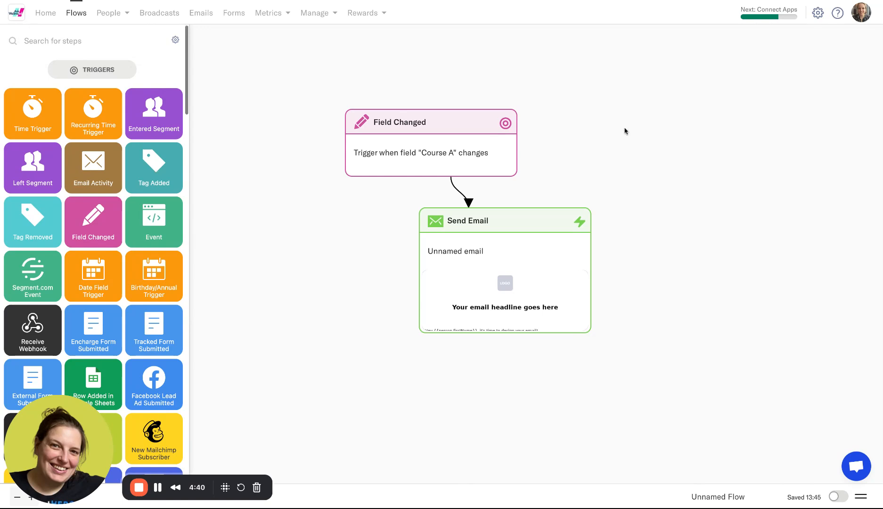
pyautogui.moveTo(624, 131); pyautogui.dragTo(627, 132)
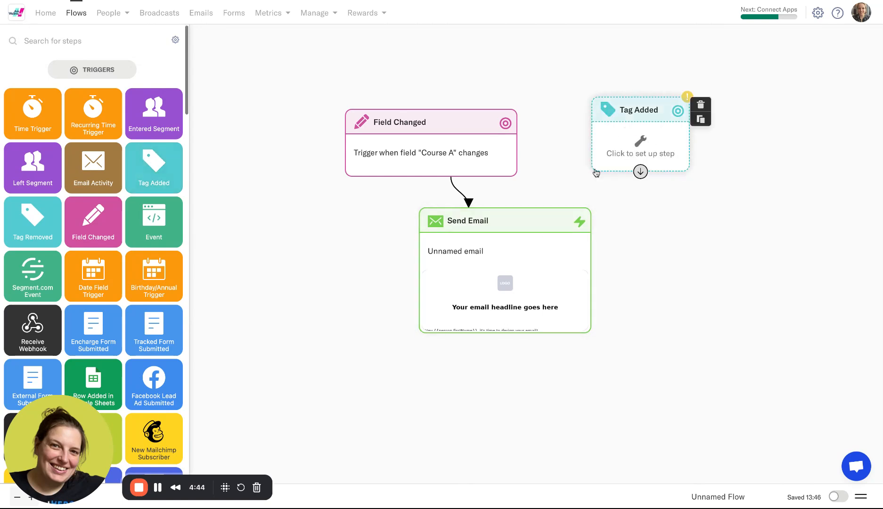
# In Zapier, insert an Encharge Add or Update Person action between the Product Purchase and Add Tag steps and continue to its configuration.
pyautogui.click(319, 0)
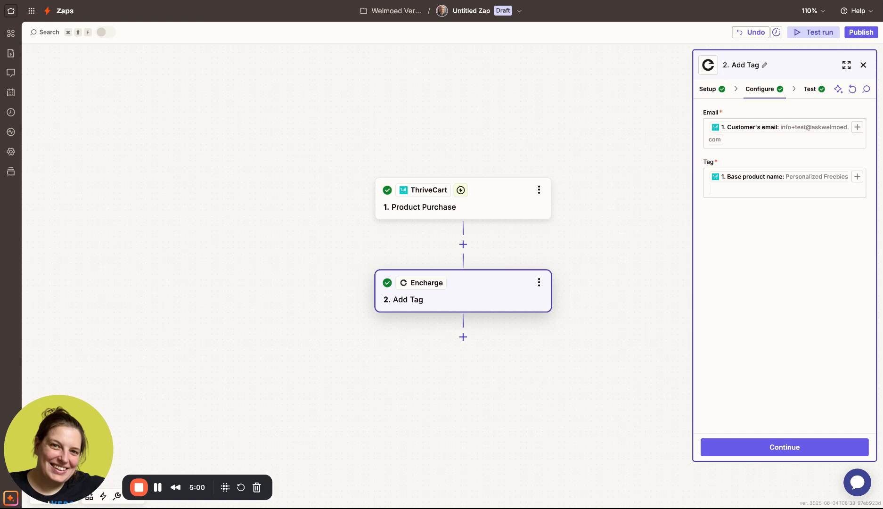
pyautogui.click(464, 245)
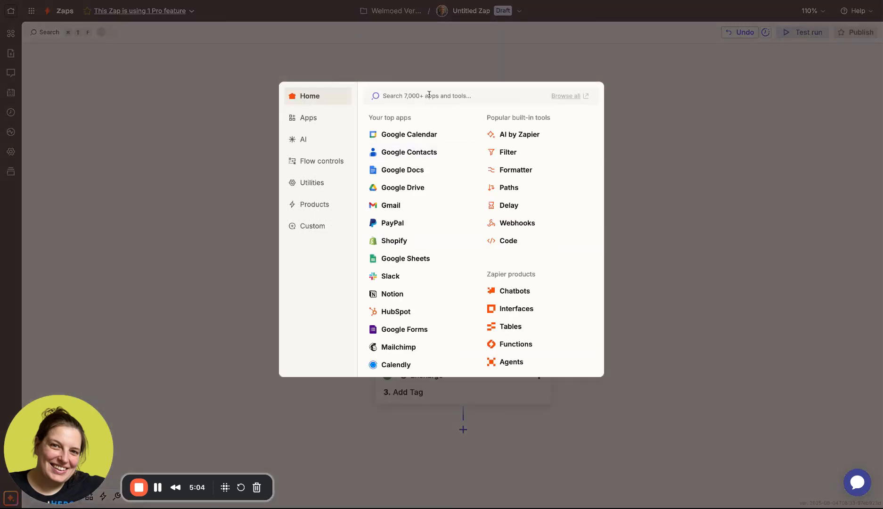
pyautogui.write('encharge')
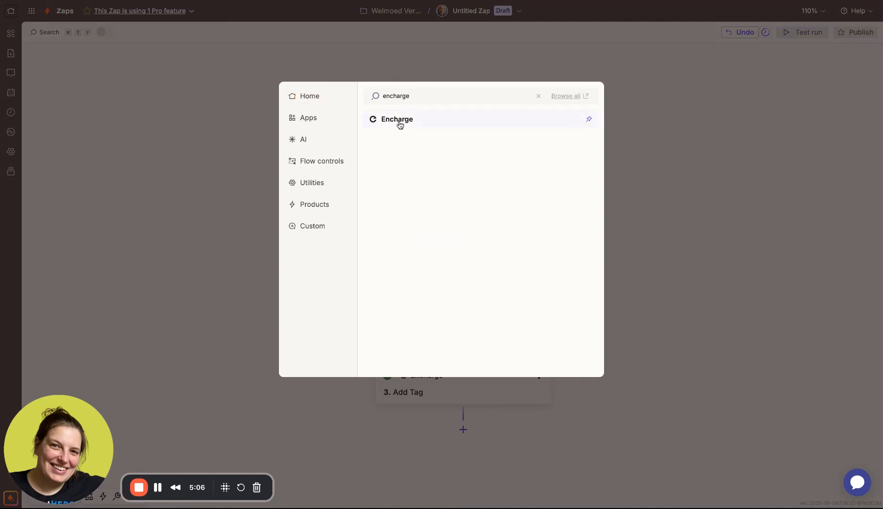
pyautogui.click(397, 119)
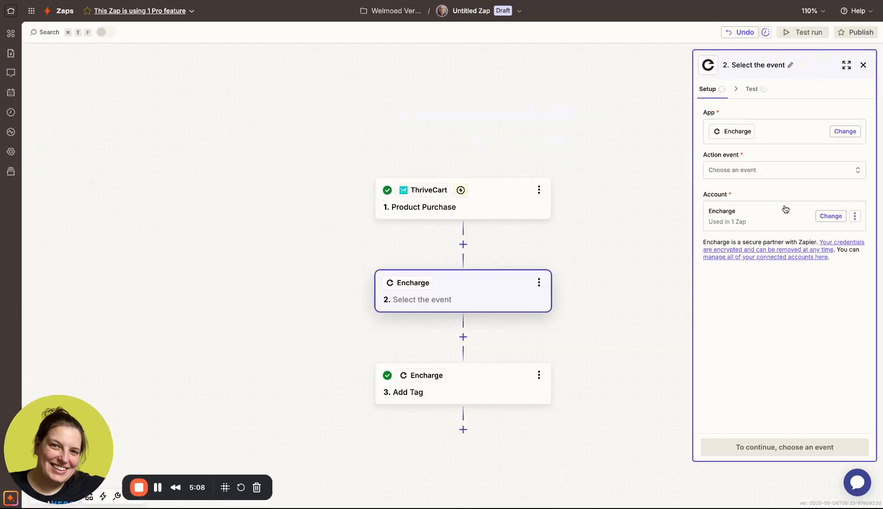
pyautogui.click(730, 172)
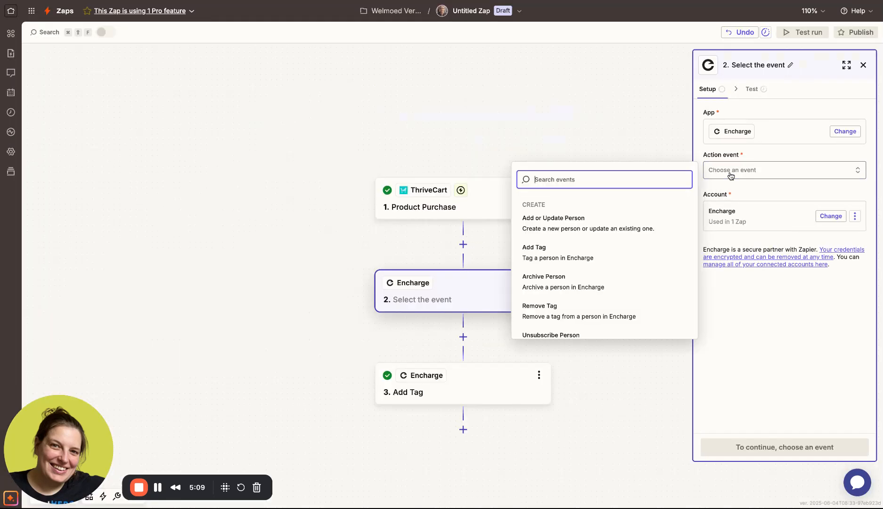
pyautogui.click(563, 227)
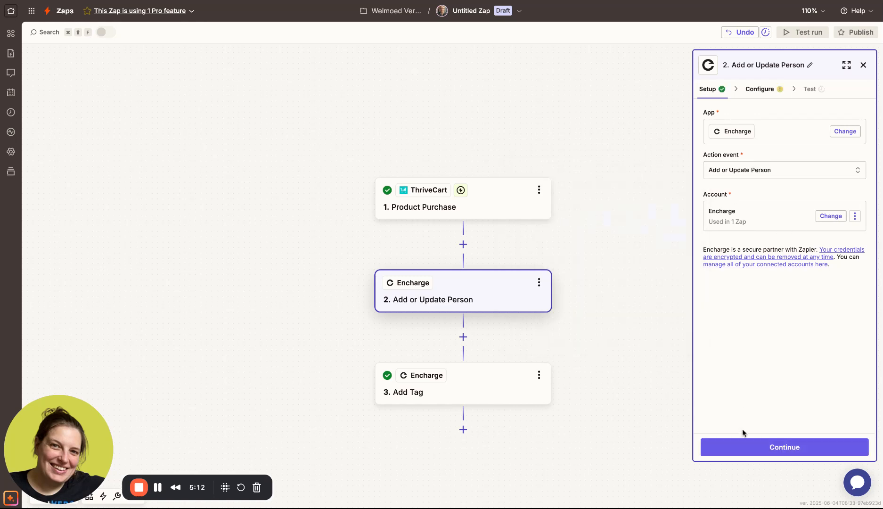
pyautogui.click(743, 444)
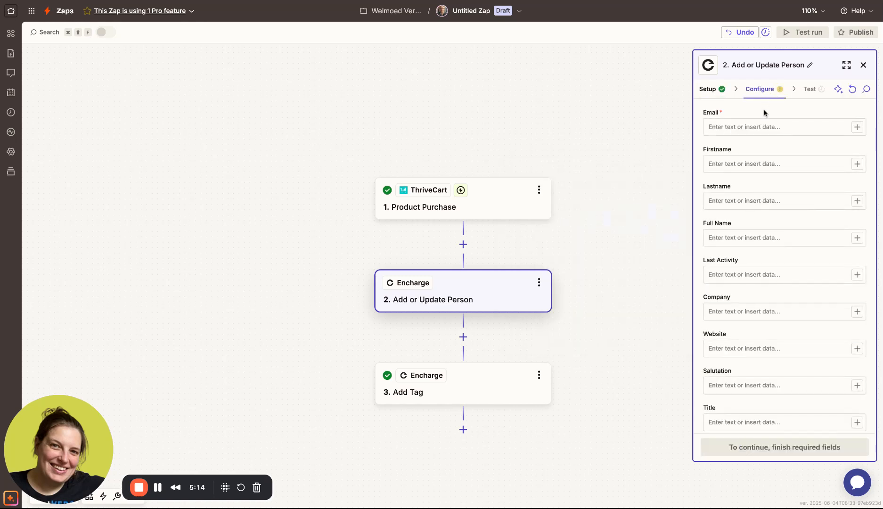
pyautogui.click(857, 127)
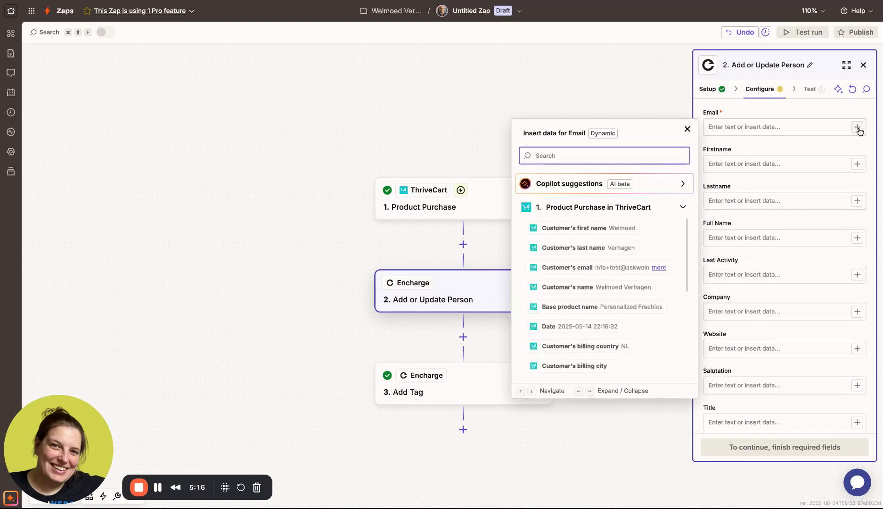
pyautogui.click(640, 269)
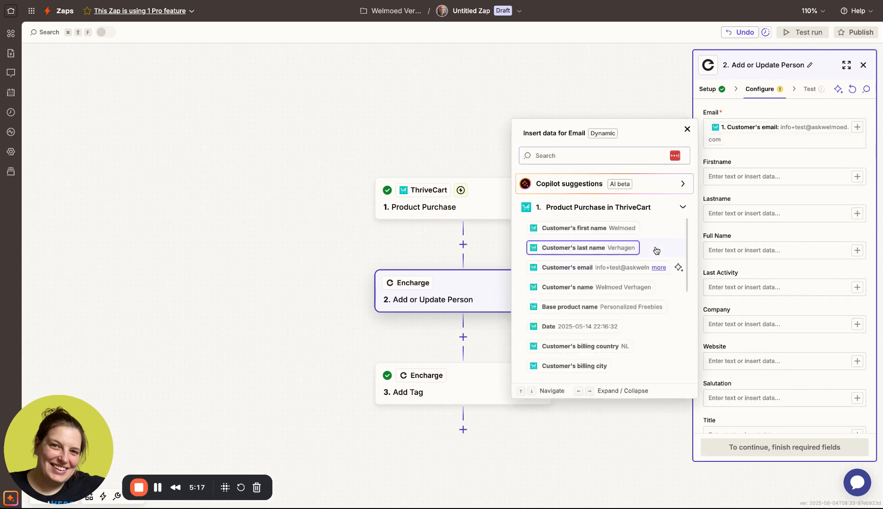
pyautogui.click(857, 176)
pyautogui.click(631, 278)
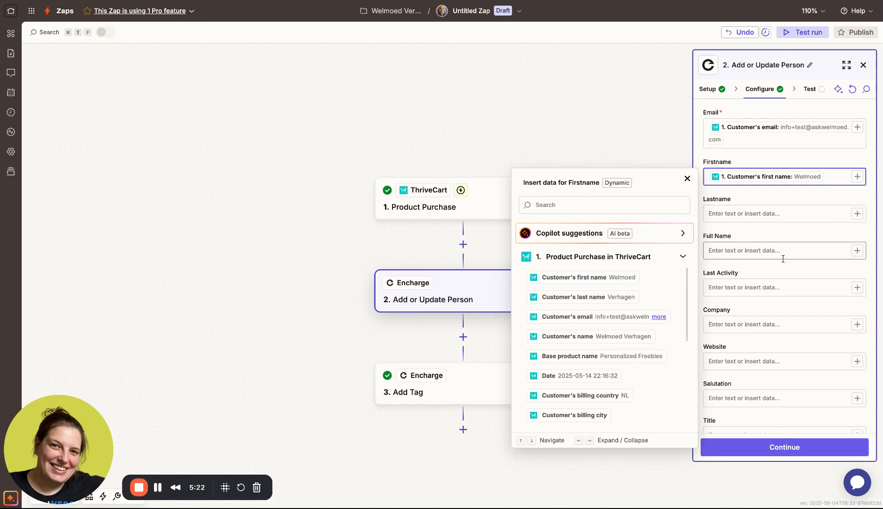
pyautogui.click(661, 149)
# Set the Course A field of the Add or Update Person step to "yes" and continue to its test stage.
pyautogui.scroll(-8, 769, 251)
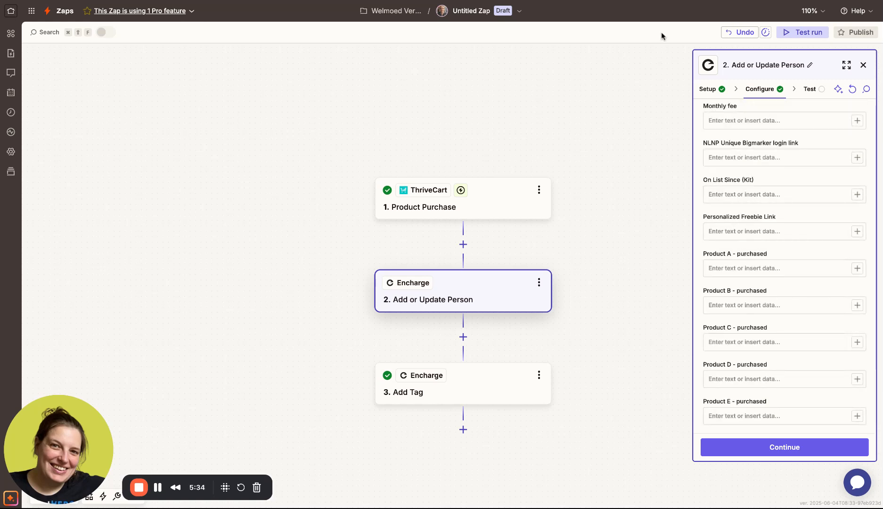
pyautogui.scroll(-10, 745, 212)
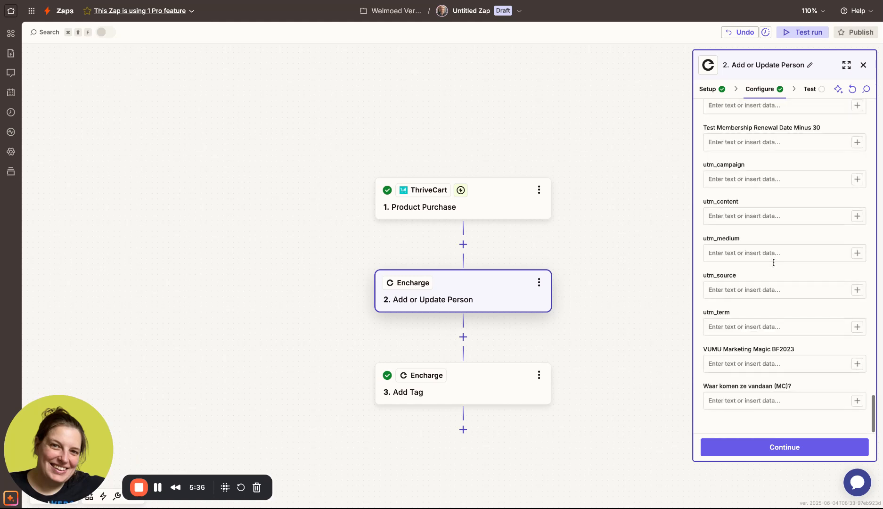
pyautogui.scroll(10, 773, 262)
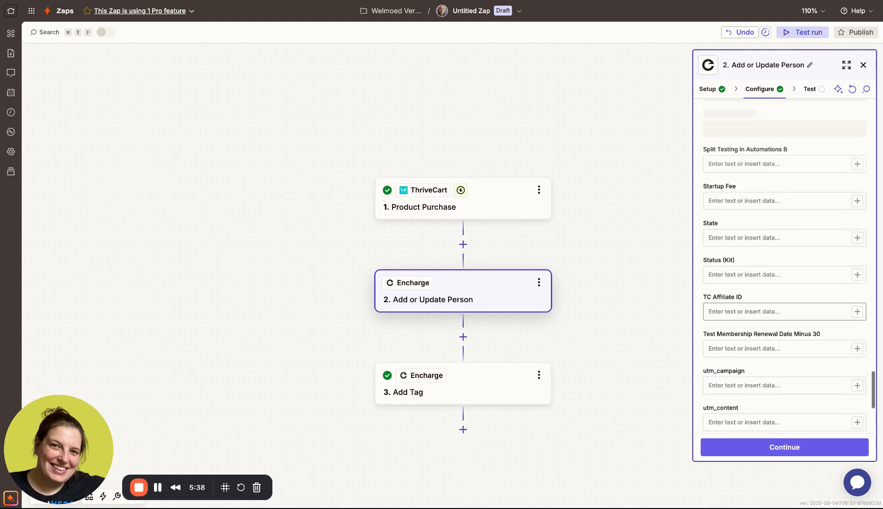
pyautogui.scroll(10, 785, 264)
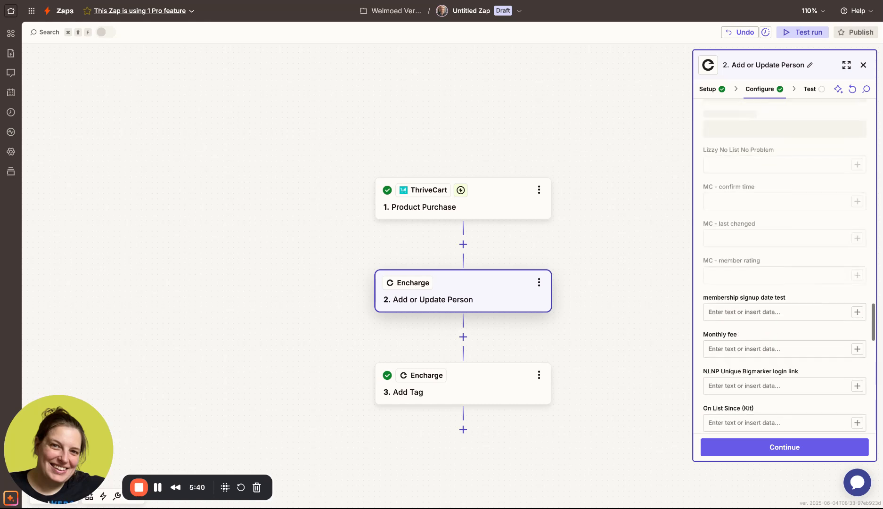
pyautogui.scroll(10, 785, 264)
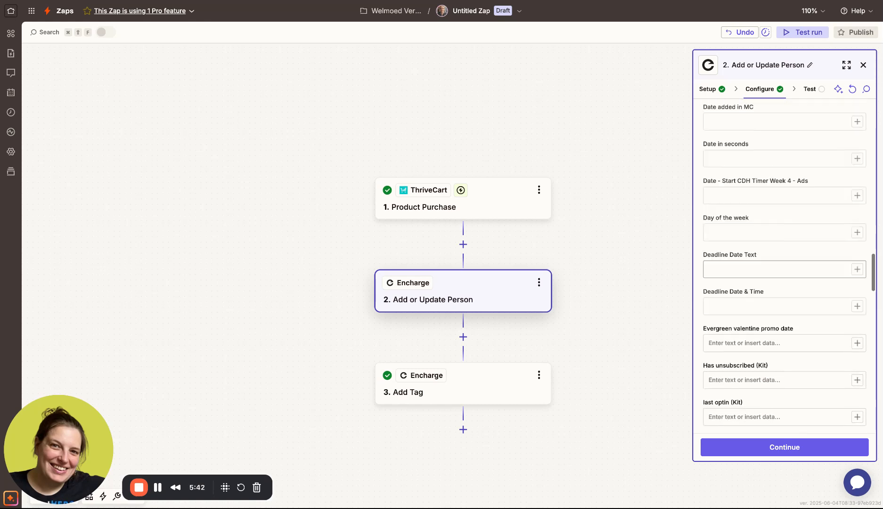
pyautogui.scroll(3, 754, 283)
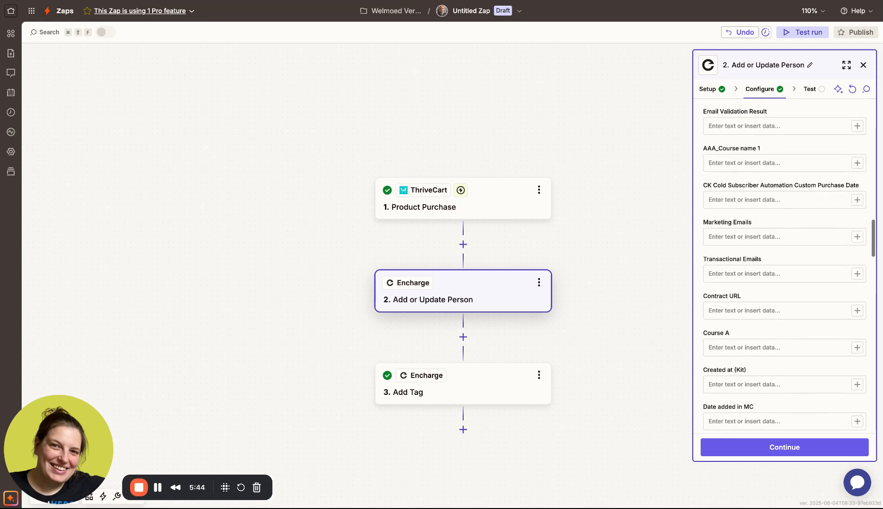
pyautogui.click(735, 357)
pyautogui.write('yes')
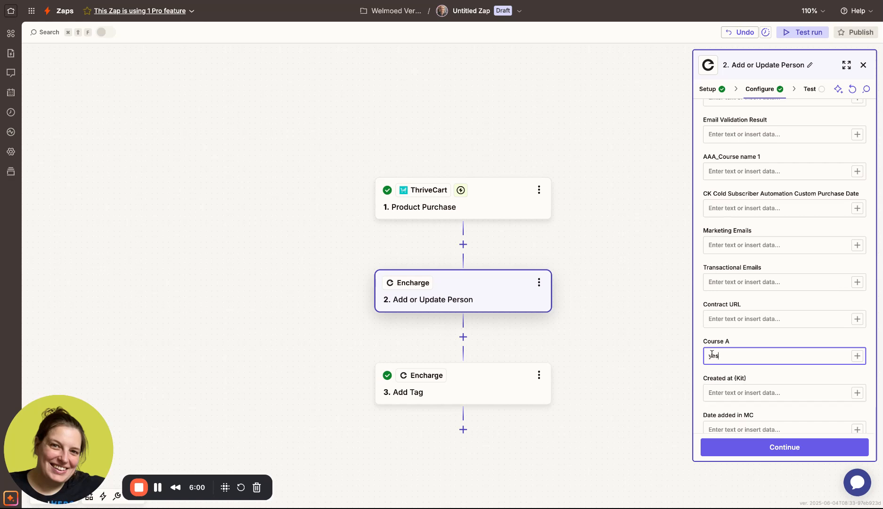
pyautogui.click(736, 451)
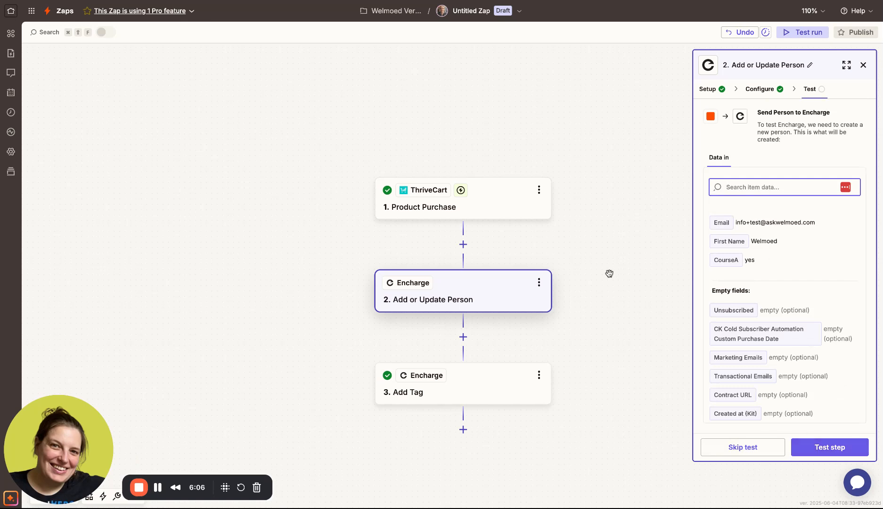
# Delete the Encharge Add Tag step from the zap.
pyautogui.click(540, 376)
pyautogui.click(586, 450)
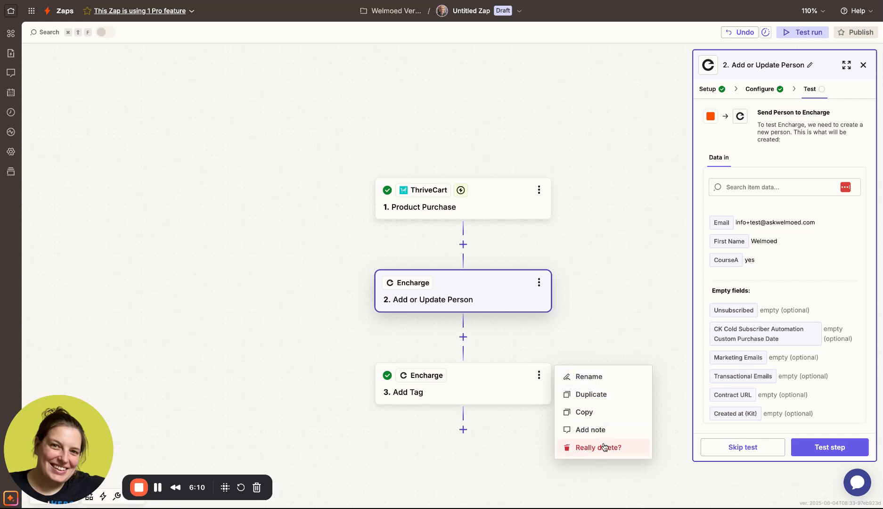
pyautogui.click(604, 449)
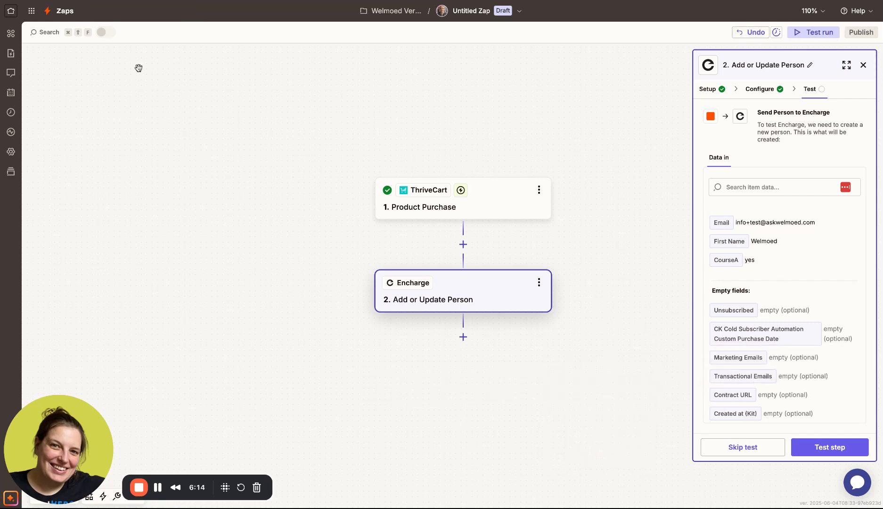
# In Encharge, try to link the Field Changed trigger to the Tag Added trigger, and delete the Tag Added trigger.
pyautogui.click(141, 1)
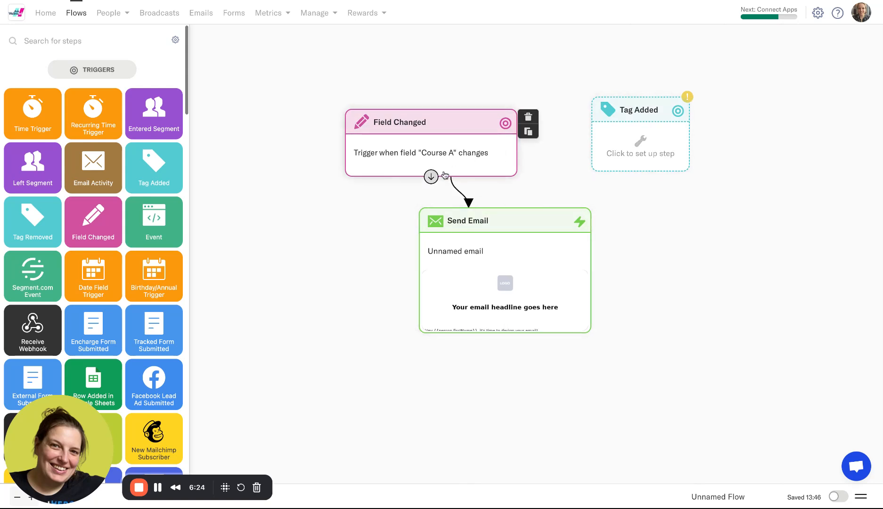
pyautogui.moveTo(431, 177); pyautogui.dragTo(598, 142)
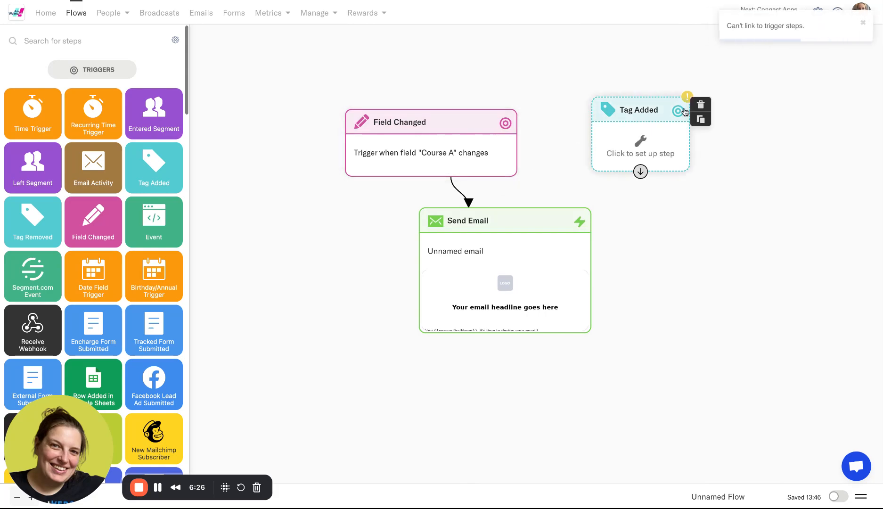
pyautogui.click(701, 104)
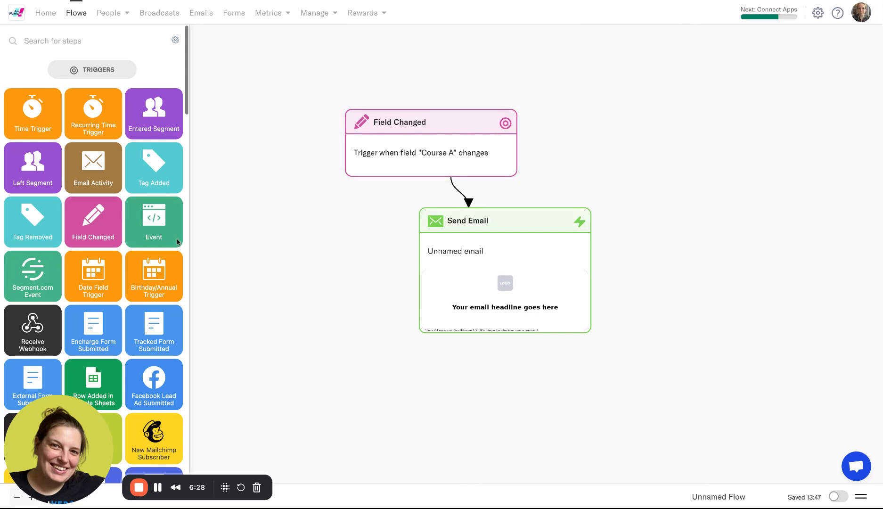
# Place an Add Tag action beside the Field Changed trigger and connect the trigger to it.
pyautogui.scroll(-8, 177, 239)
pyautogui.scroll(-15, 177, 239)
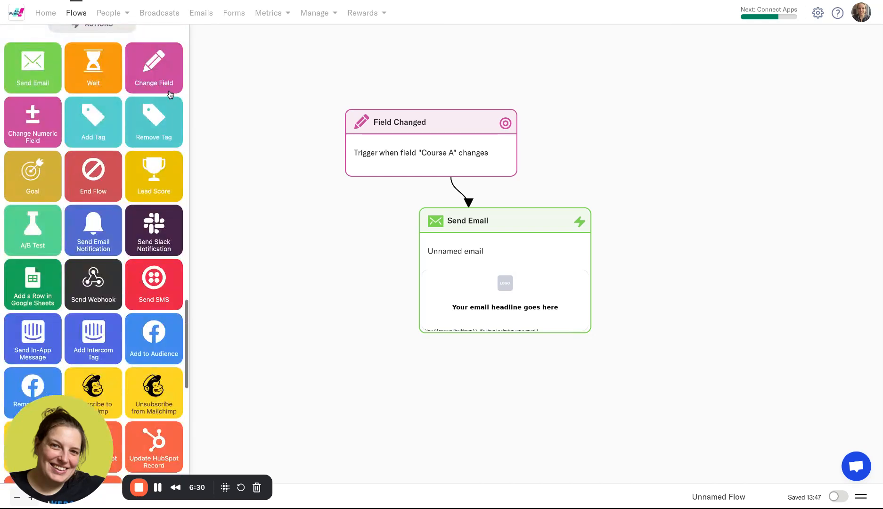
pyautogui.moveTo(100, 121); pyautogui.dragTo(585, 142)
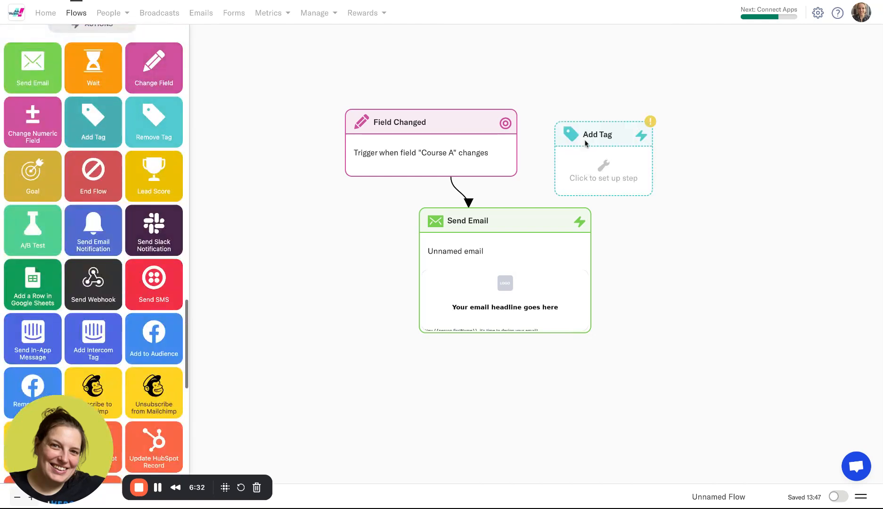
pyautogui.moveTo(432, 177); pyautogui.dragTo(577, 162)
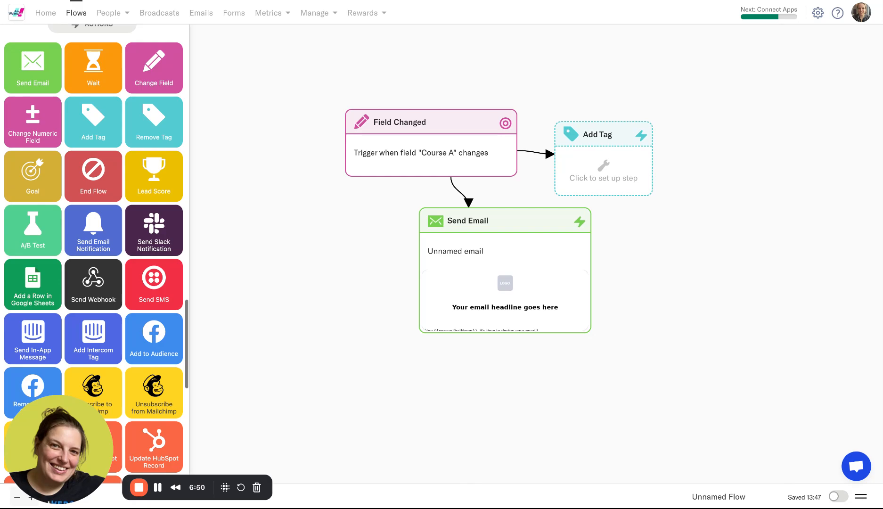
# On AppSumo, compare the prices and features of Encharge's License Tiers 1 to 6 in the plans table.
pyautogui.click(531, 1)
pyautogui.scroll(-16, 496, 300)
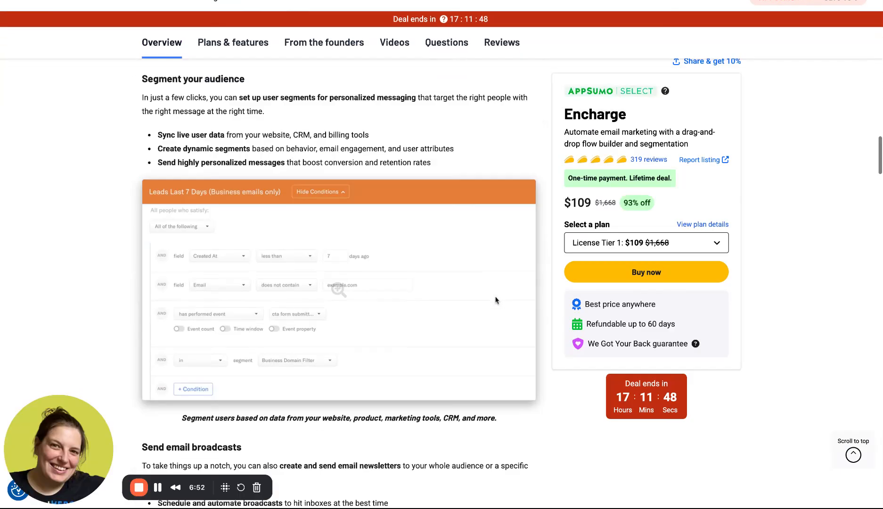
pyautogui.scroll(-15, 495, 300)
pyautogui.scroll(7, 495, 300)
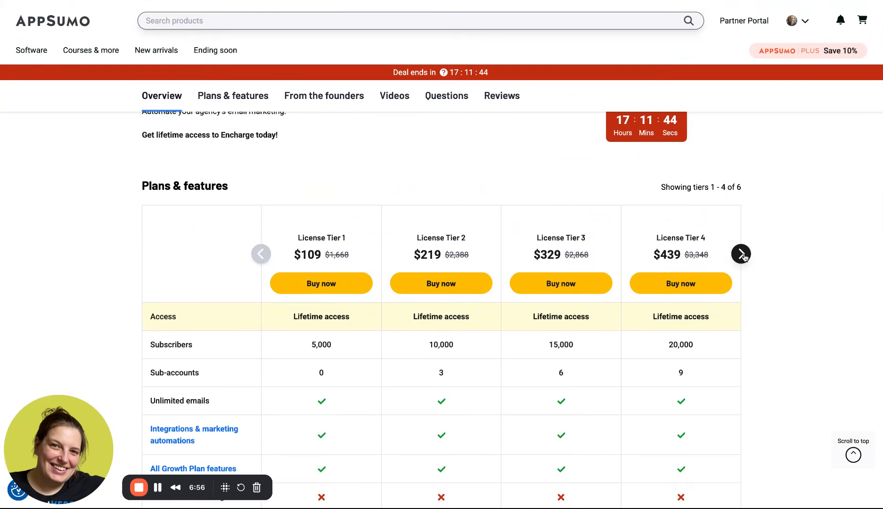
pyautogui.click(741, 254)
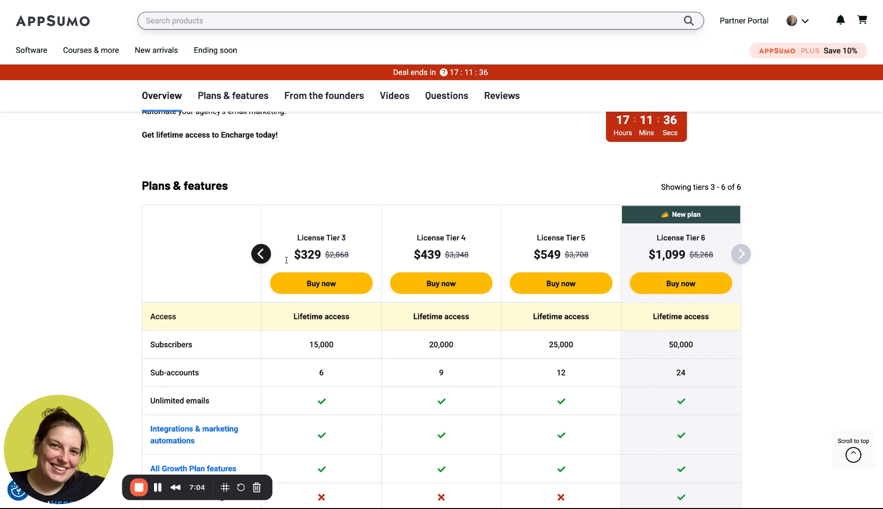
pyautogui.click(261, 254)
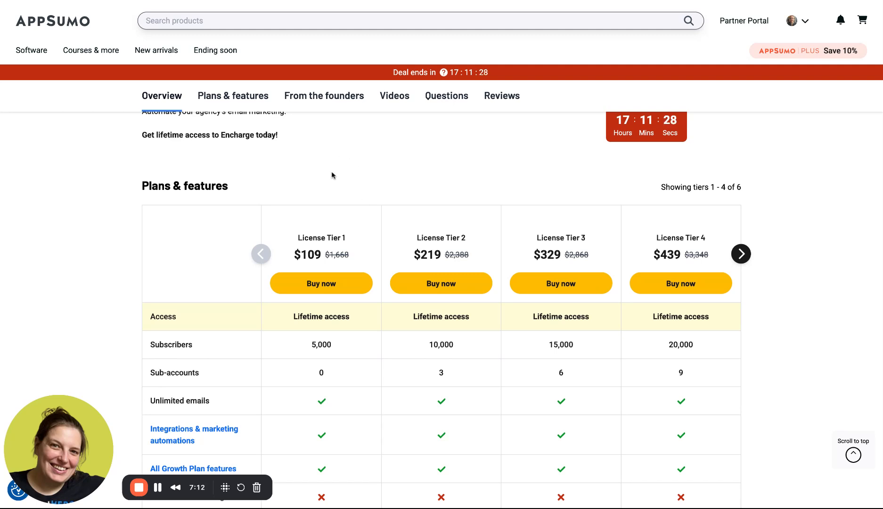
# In Zapier, review the product configuration and the available trigger events of the ThriveCart Product Purchase step.
pyautogui.click(280, 1)
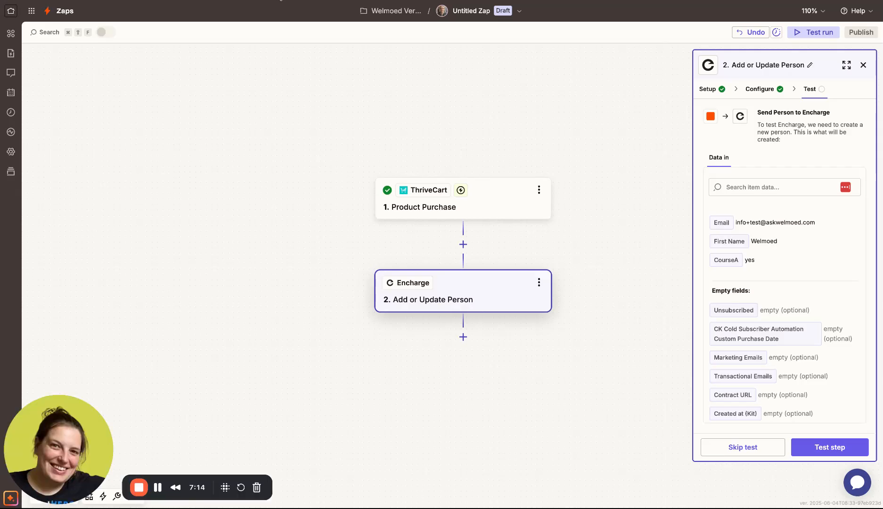
pyautogui.click(443, 219)
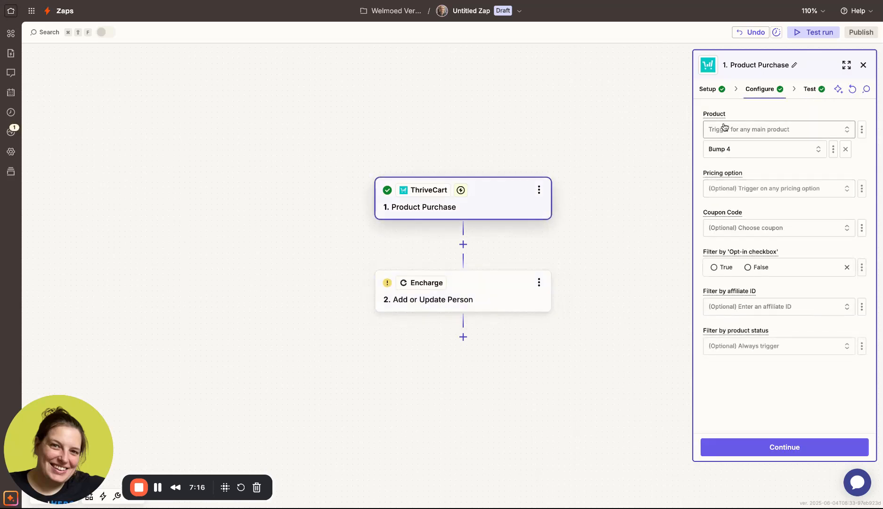
pyautogui.click(707, 90)
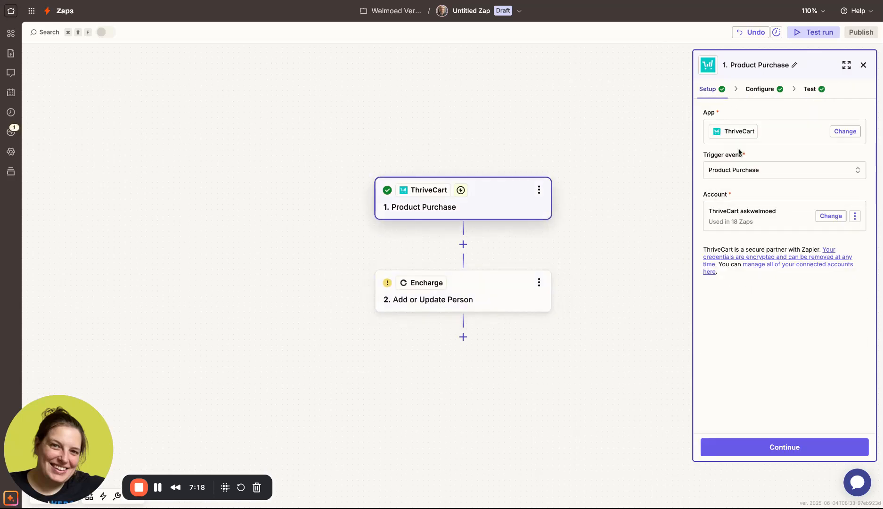
pyautogui.click(735, 168)
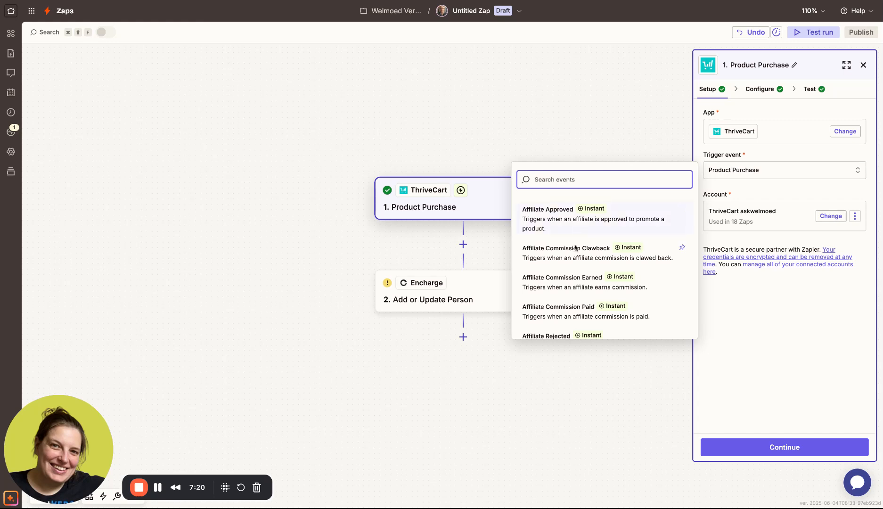
pyautogui.scroll(-2, 566, 262)
pyautogui.scroll(-10, 566, 263)
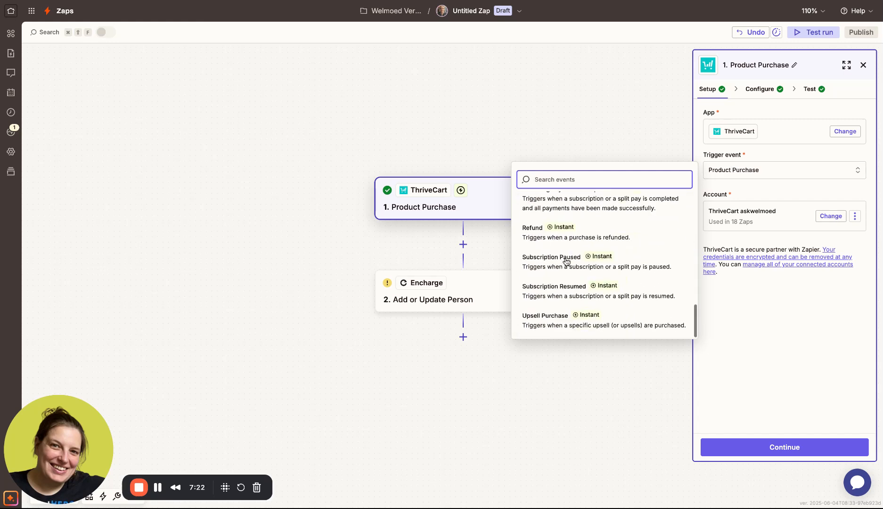
pyautogui.click(575, 132)
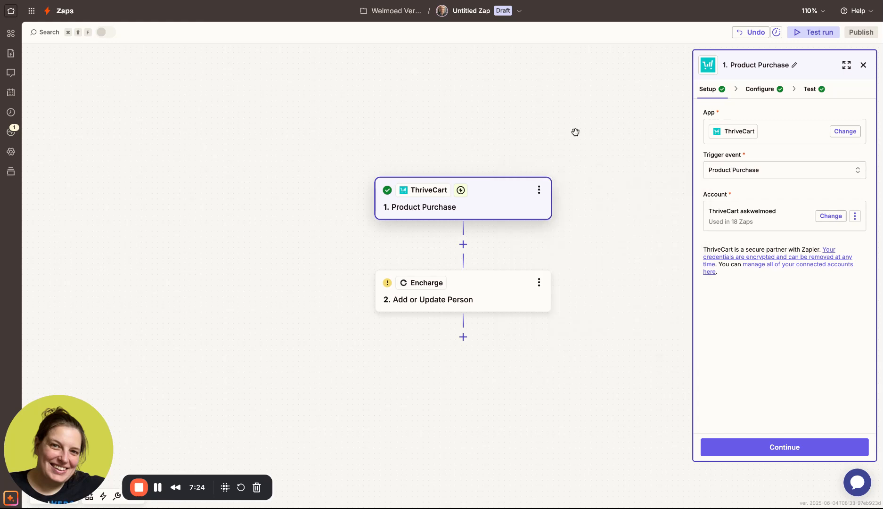